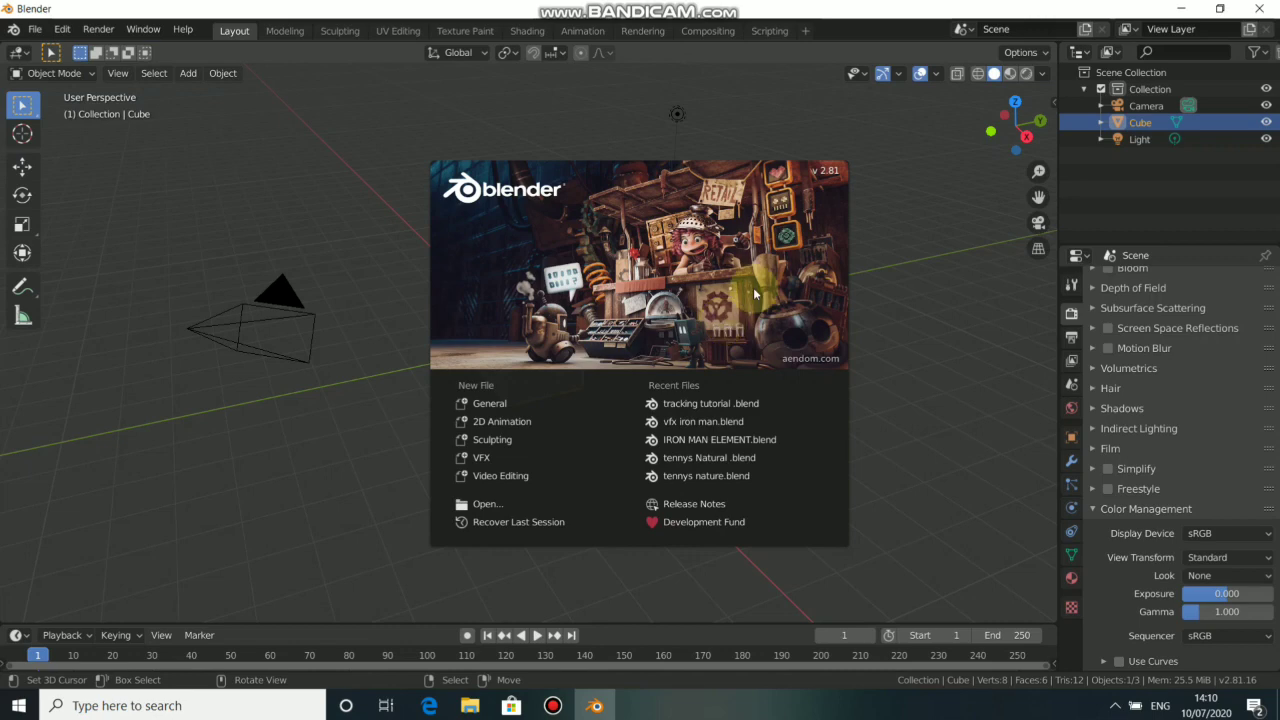
Step: Close the start-up splash screen and bring up the list of workspaces to add
click(882, 298)
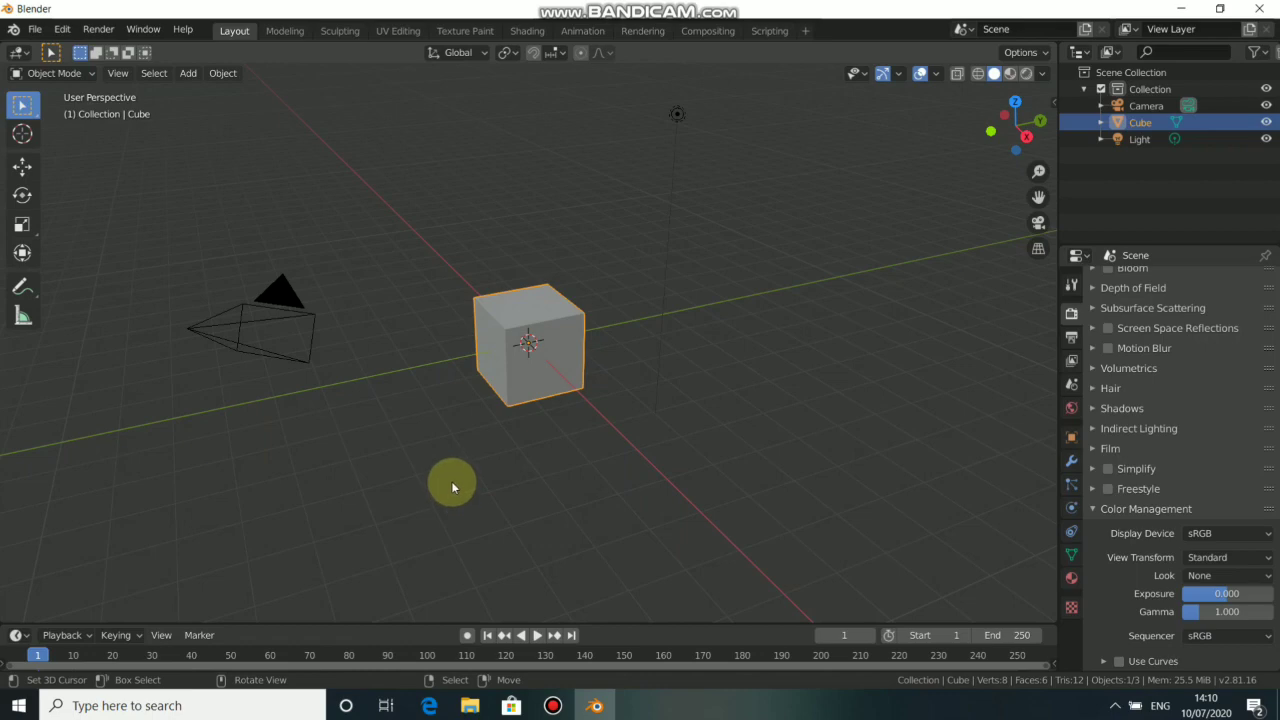
click(805, 31)
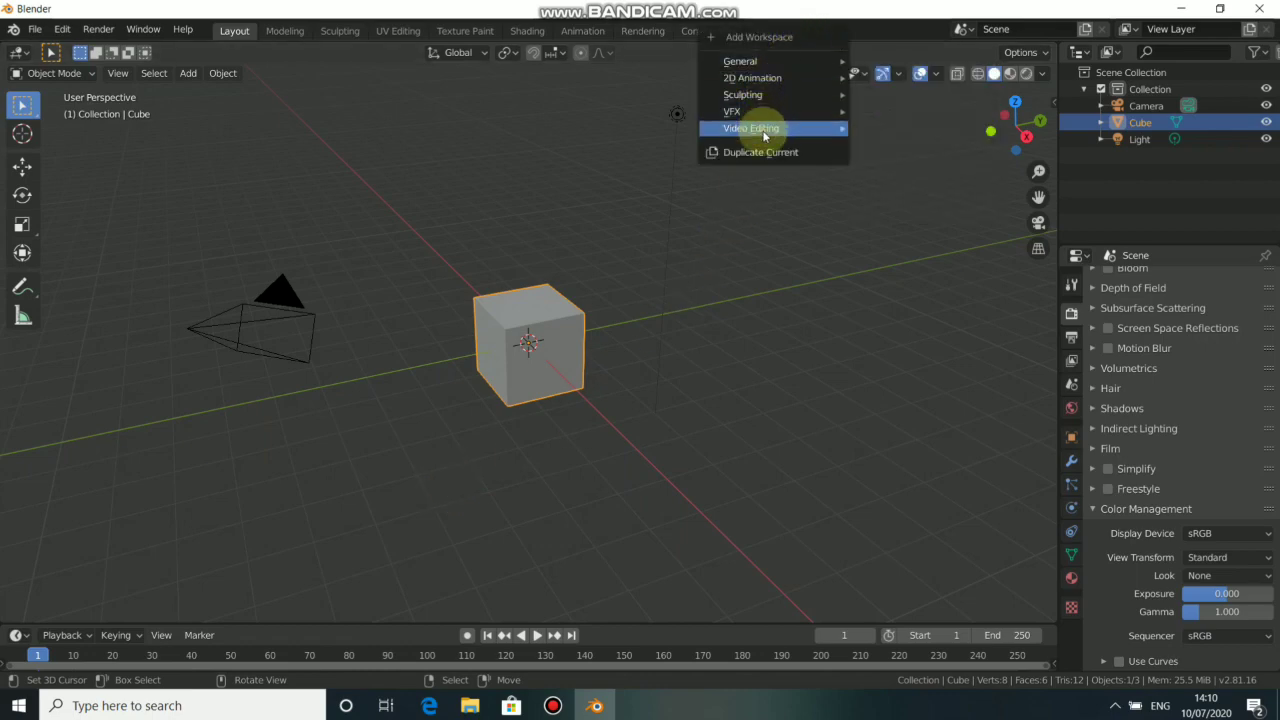
Step: Add the Video Editing > Video Editing workspace template and switch to it
mouse_move(799, 133)
click(900, 144)
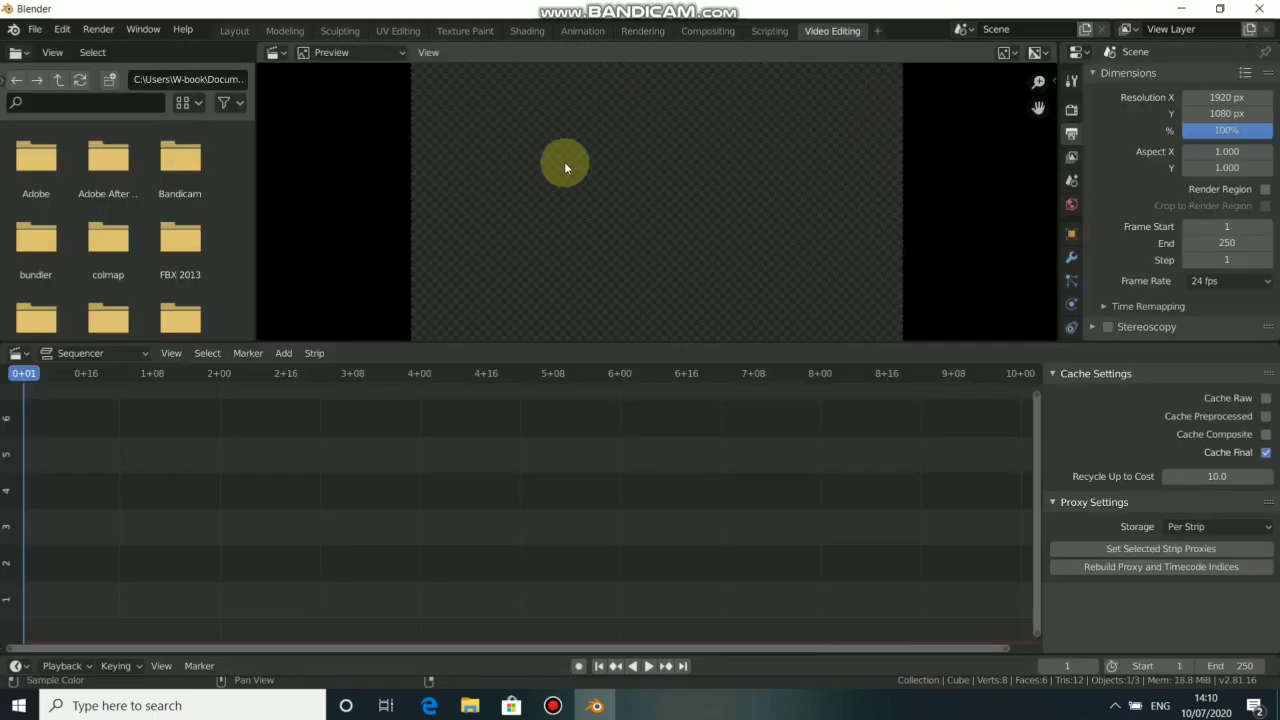
scroll(629, 219, down, 1)
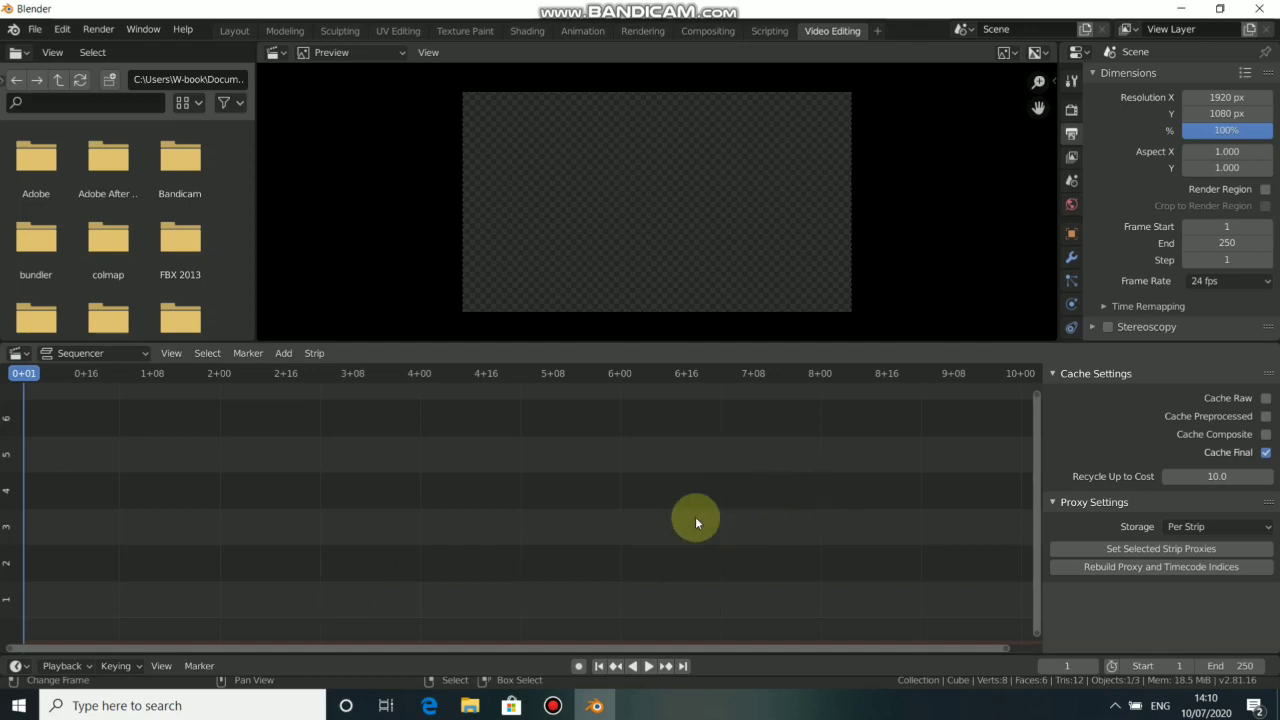
Step: Drag DSC_2204.MOV from Videos > Raw Footage into the sequencer and play it
click(469, 705)
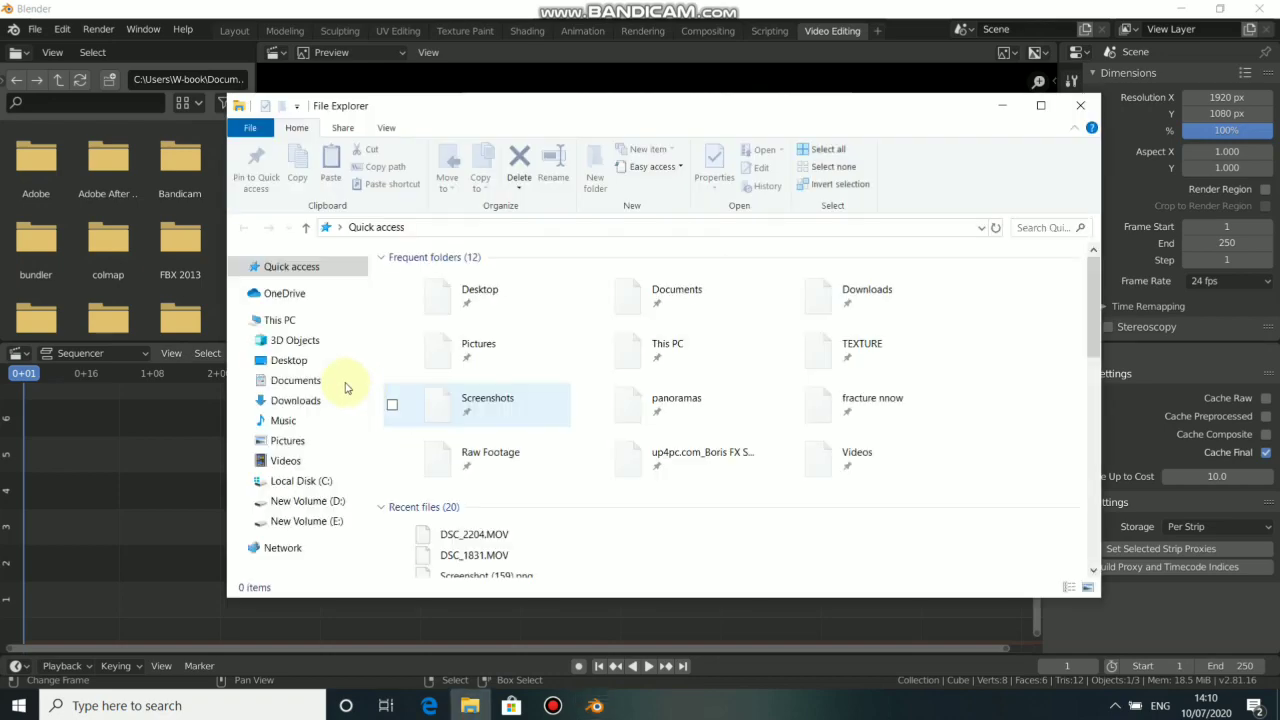
click(285, 460)
click(440, 407)
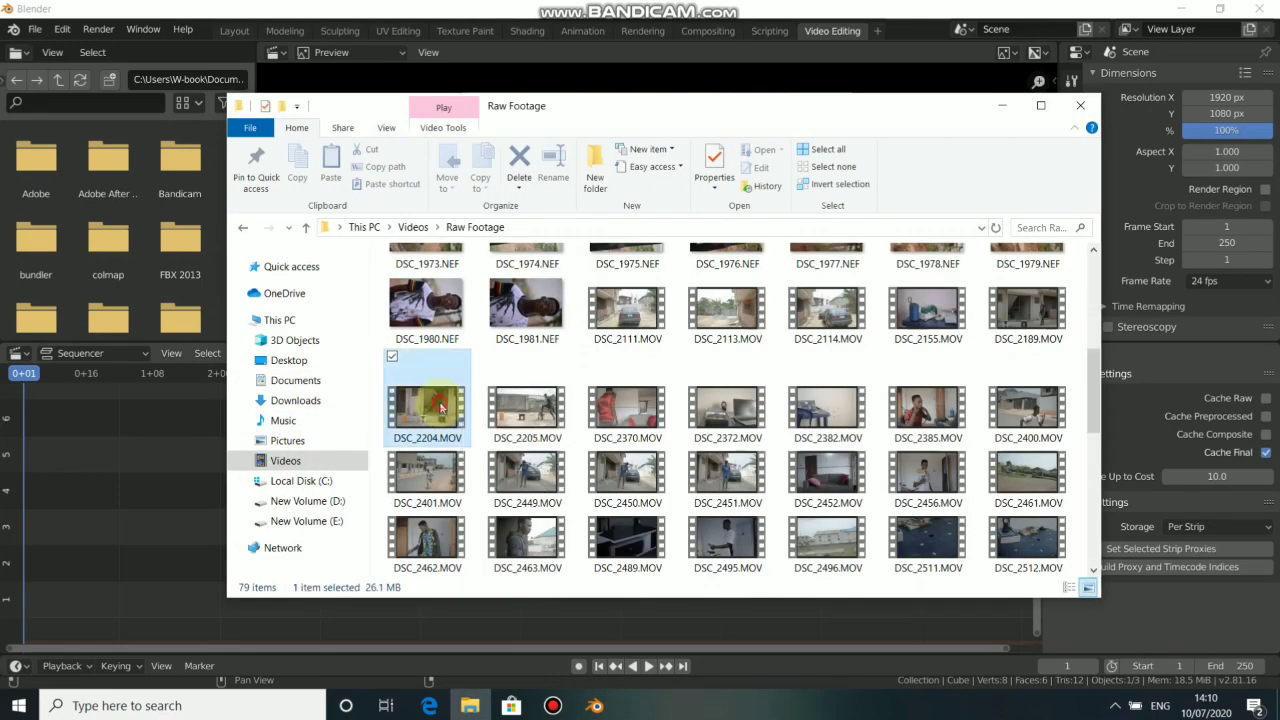
drag(440, 407, 184, 502)
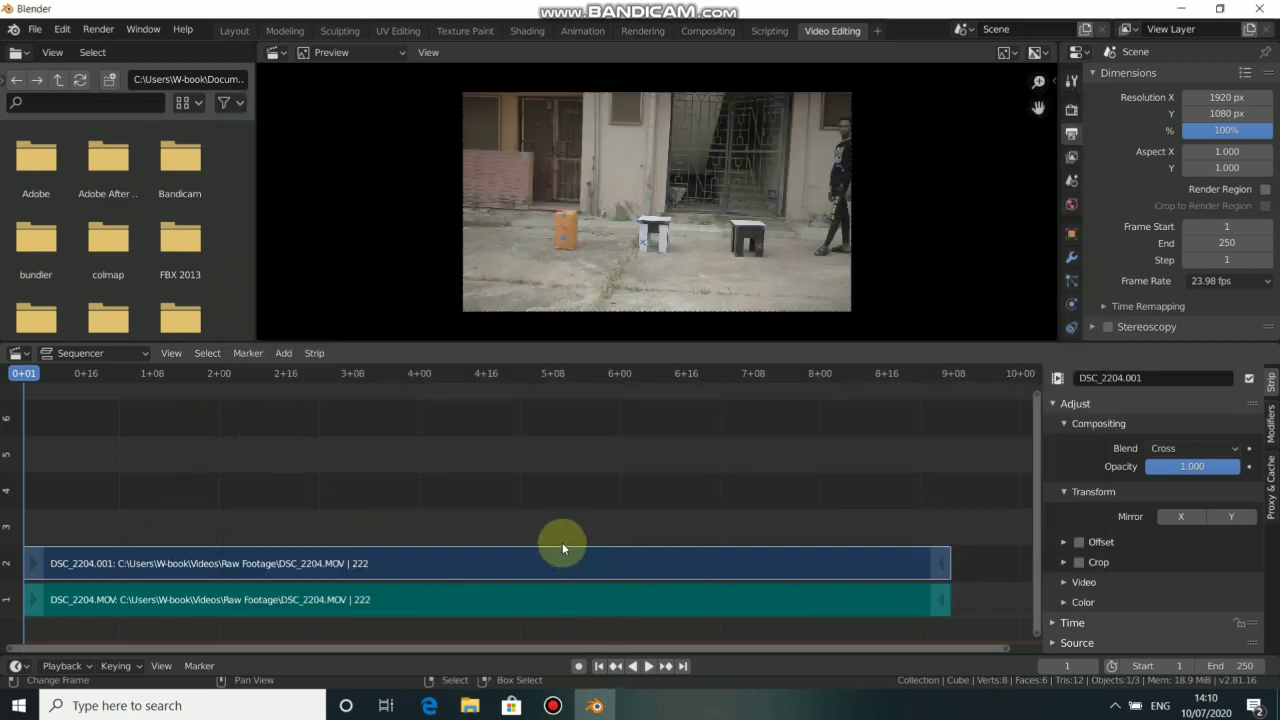
key(space)
key(space)
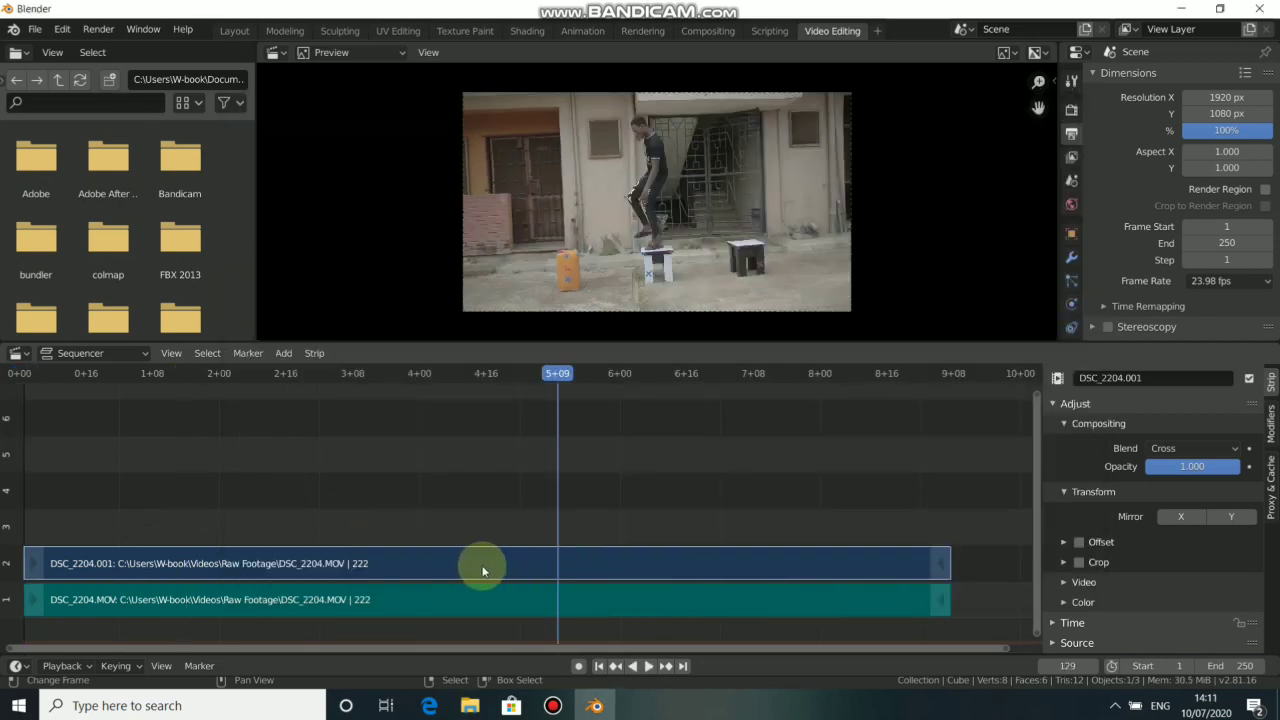
Step: Delete the clip's audio strip and preview the remaining video strip, including from frame 100
click(509, 602)
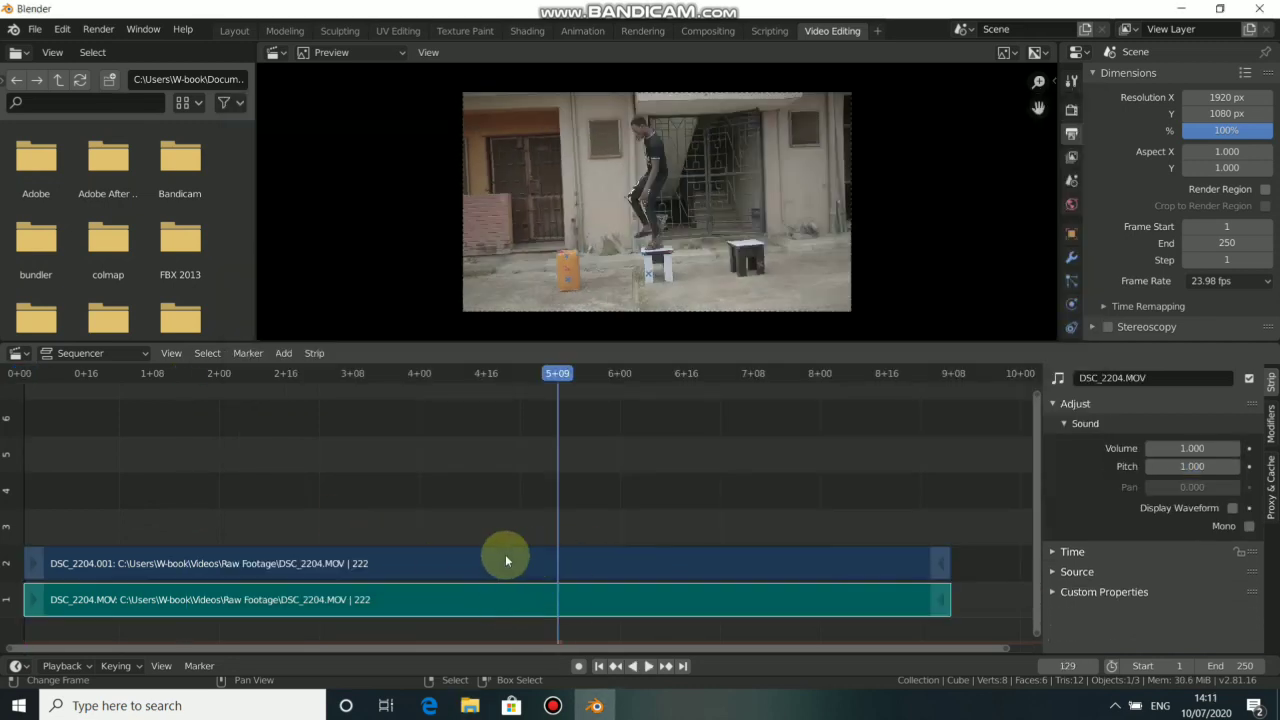
key(Delete)
click(520, 563)
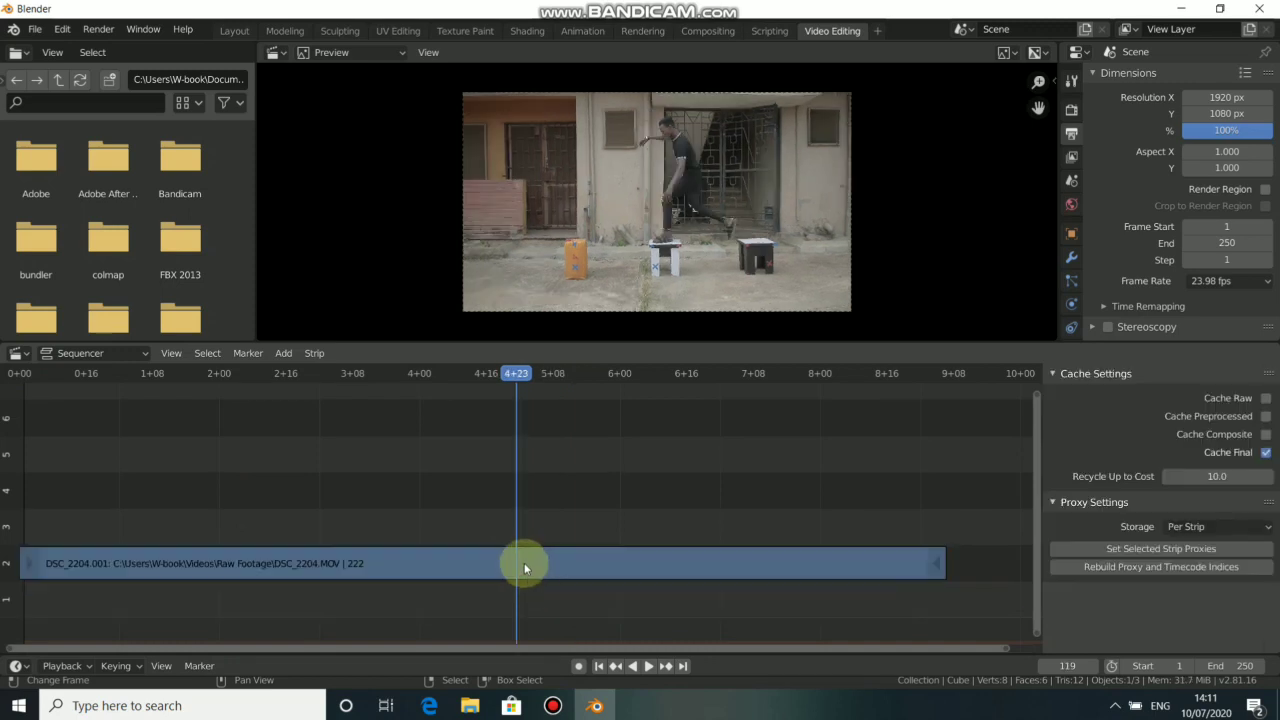
key(space)
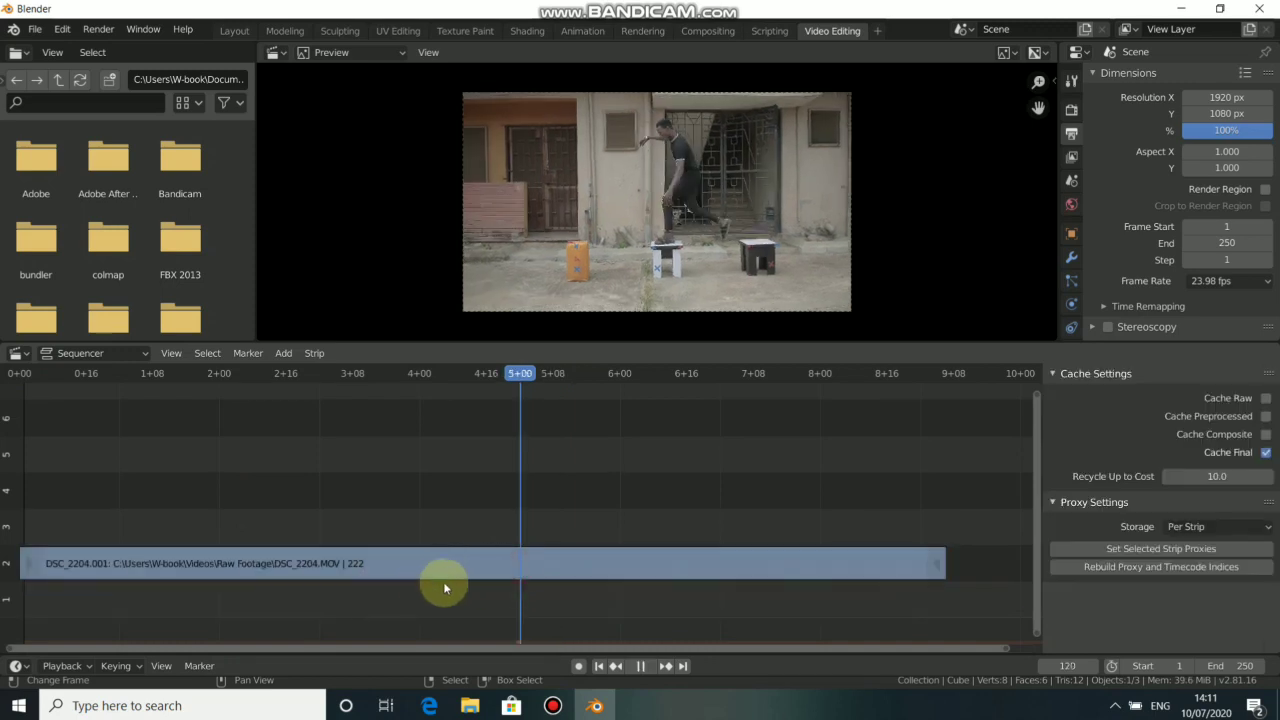
key(Escape)
scroll(453, 556, down, 1)
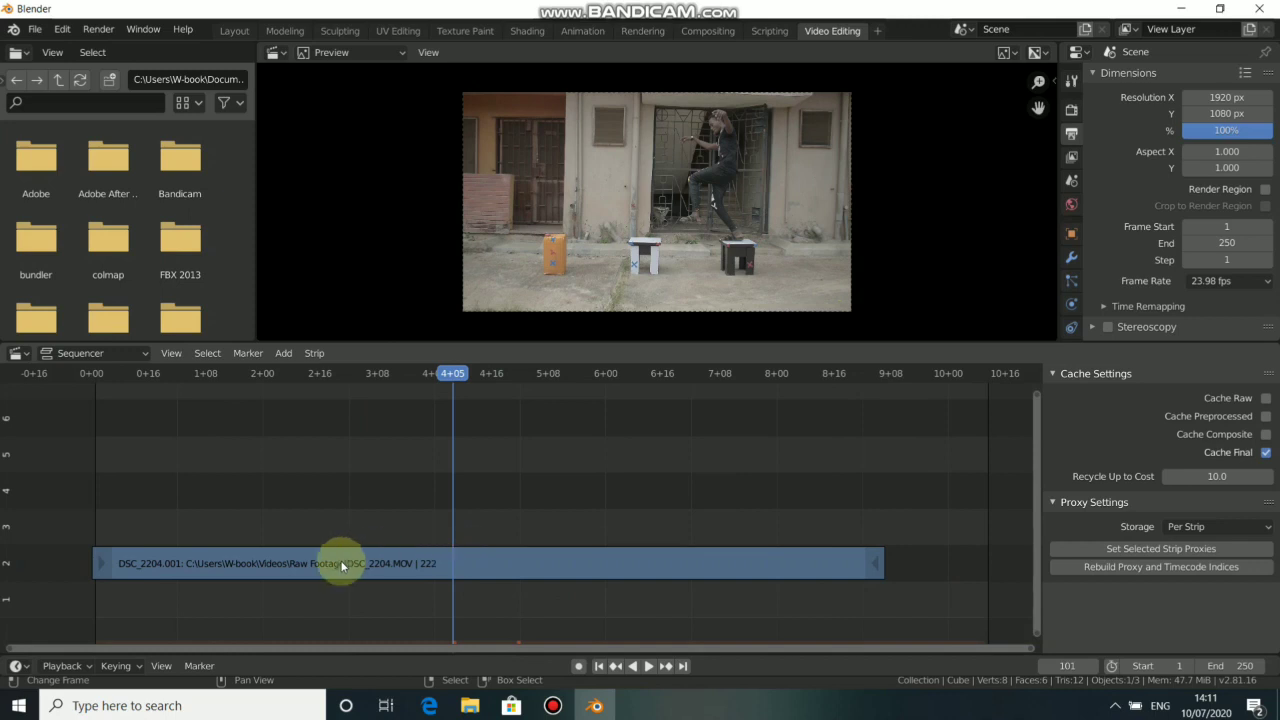
click(446, 390)
key(space)
key(Escape)
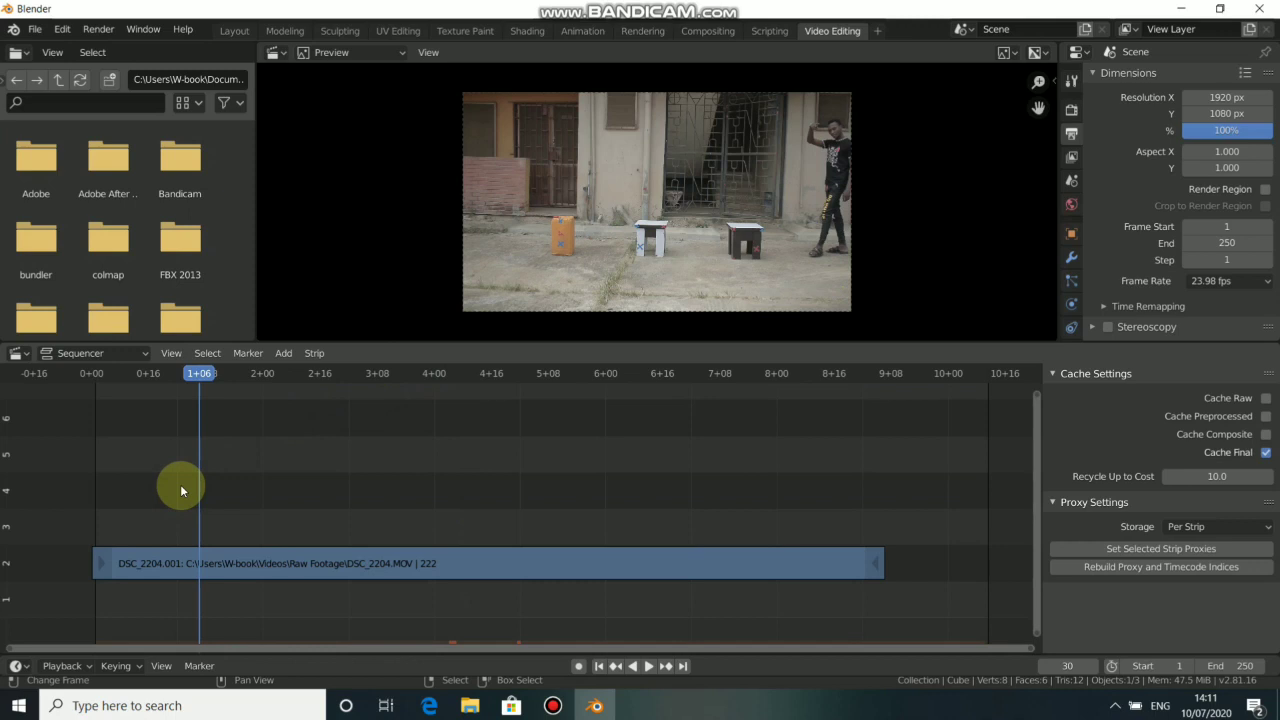
Step: Cut the video strip at 1+00 and delete the leading one-second piece
key(ctrl+shift+space)
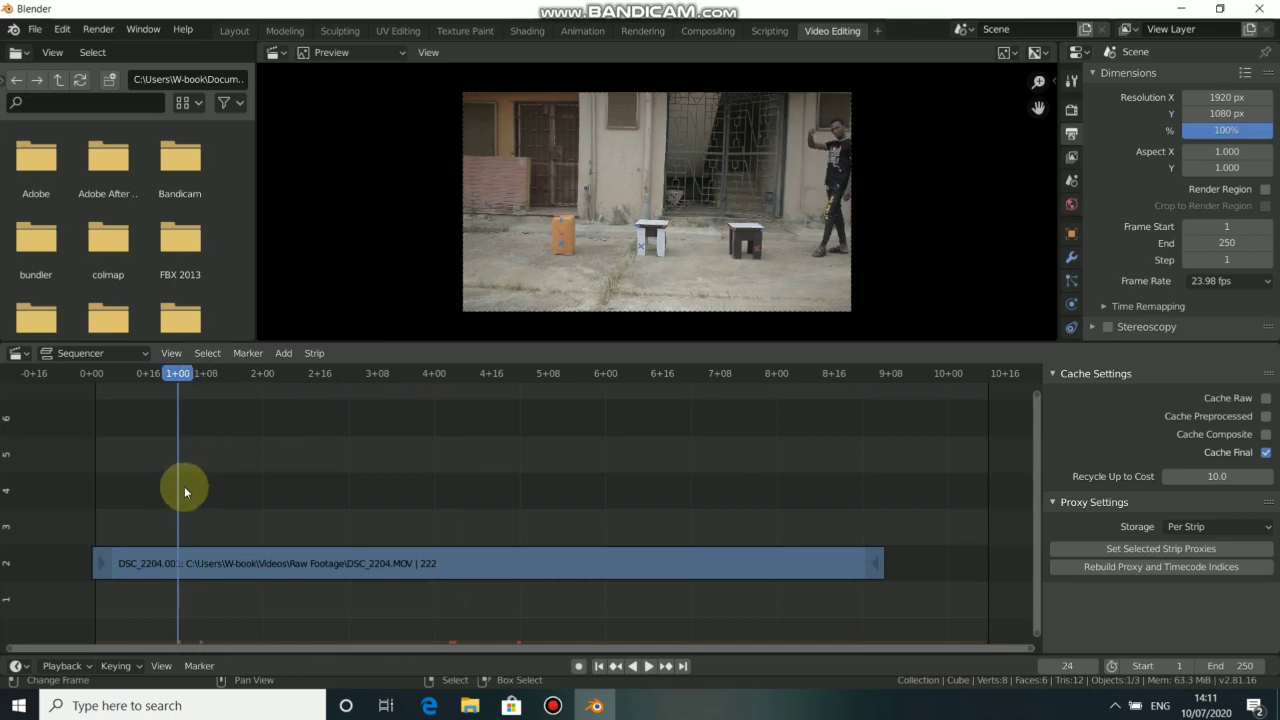
click(189, 562)
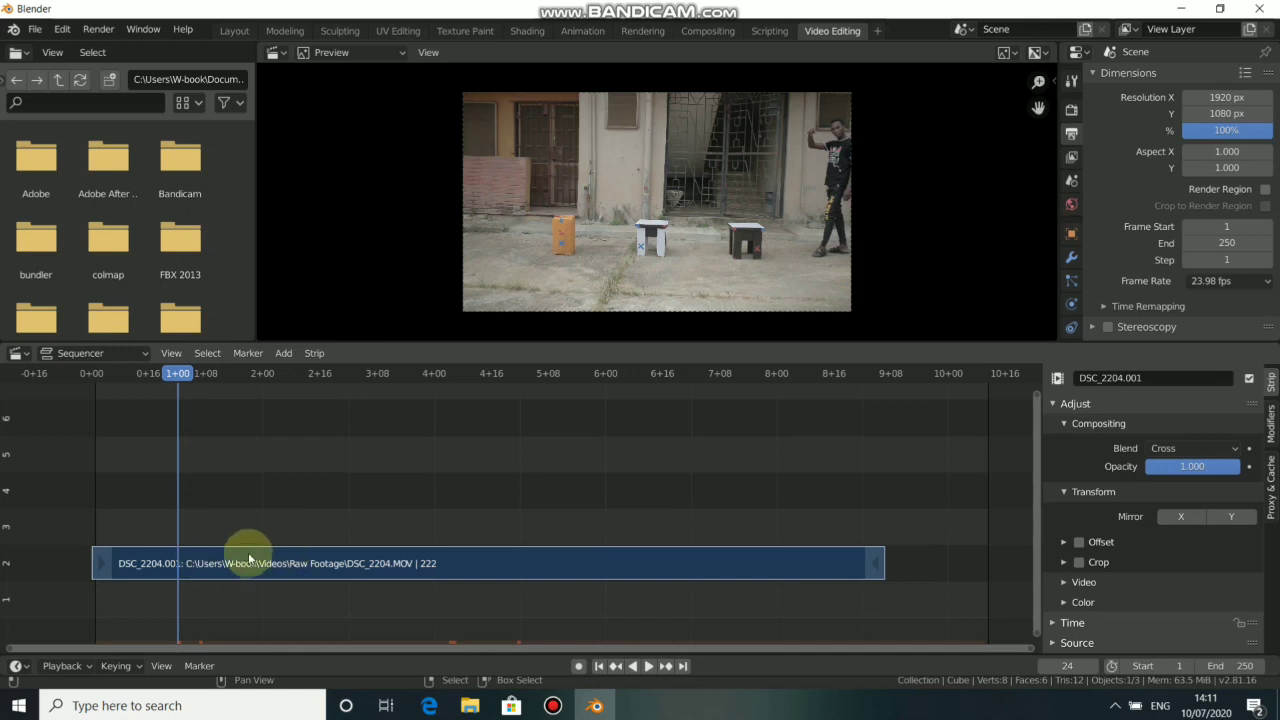
key(k)
click(140, 563)
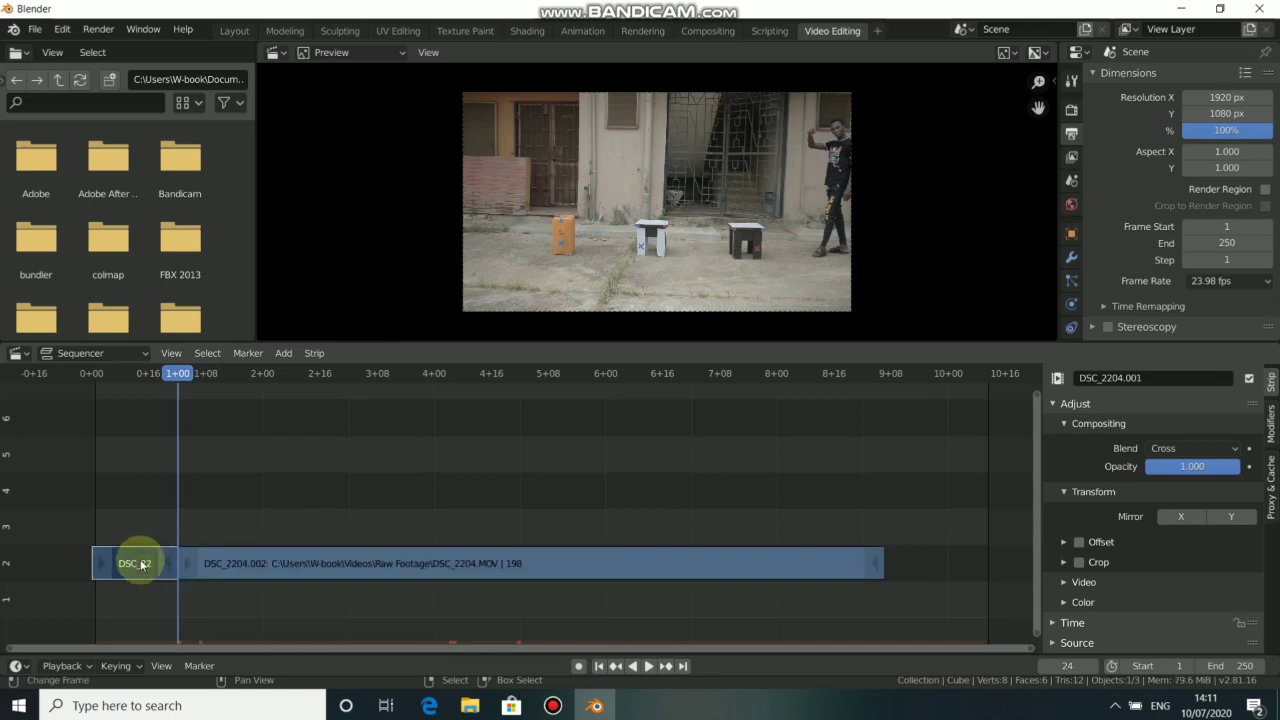
key(x)
click(140, 556)
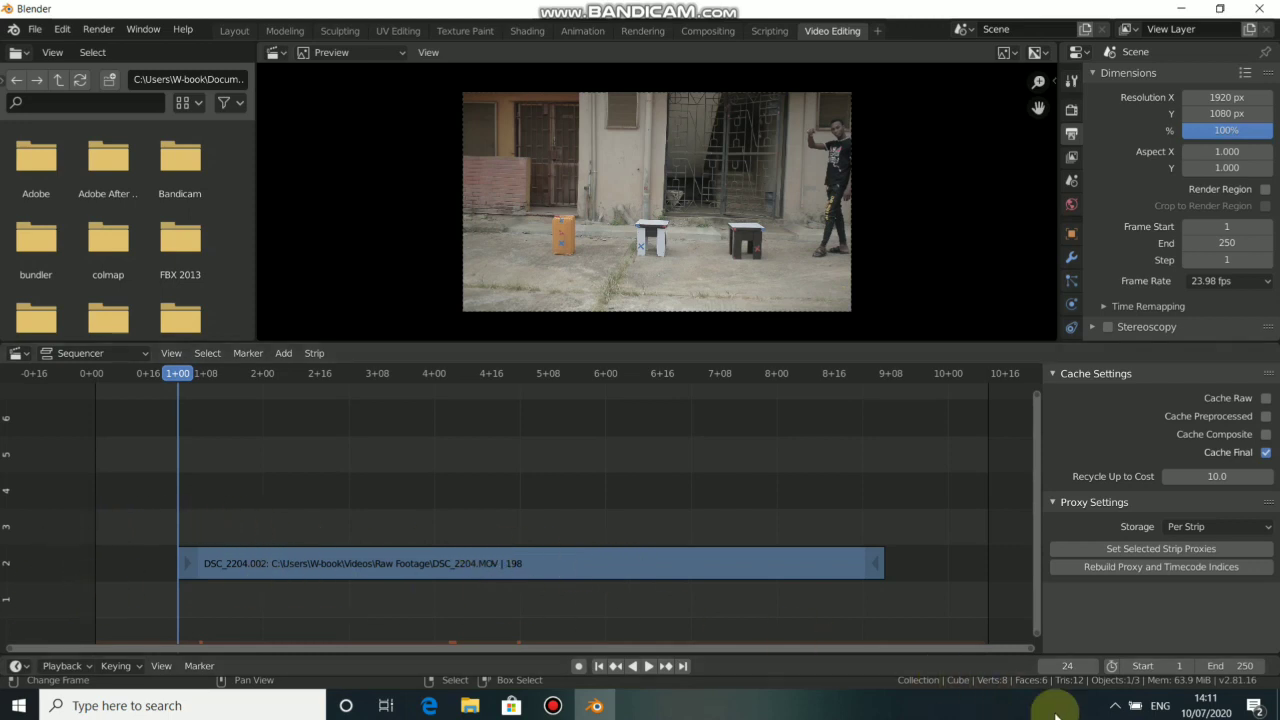
Step: Slide the trimmed strip to start at frame 1 and play it back
click(467, 565)
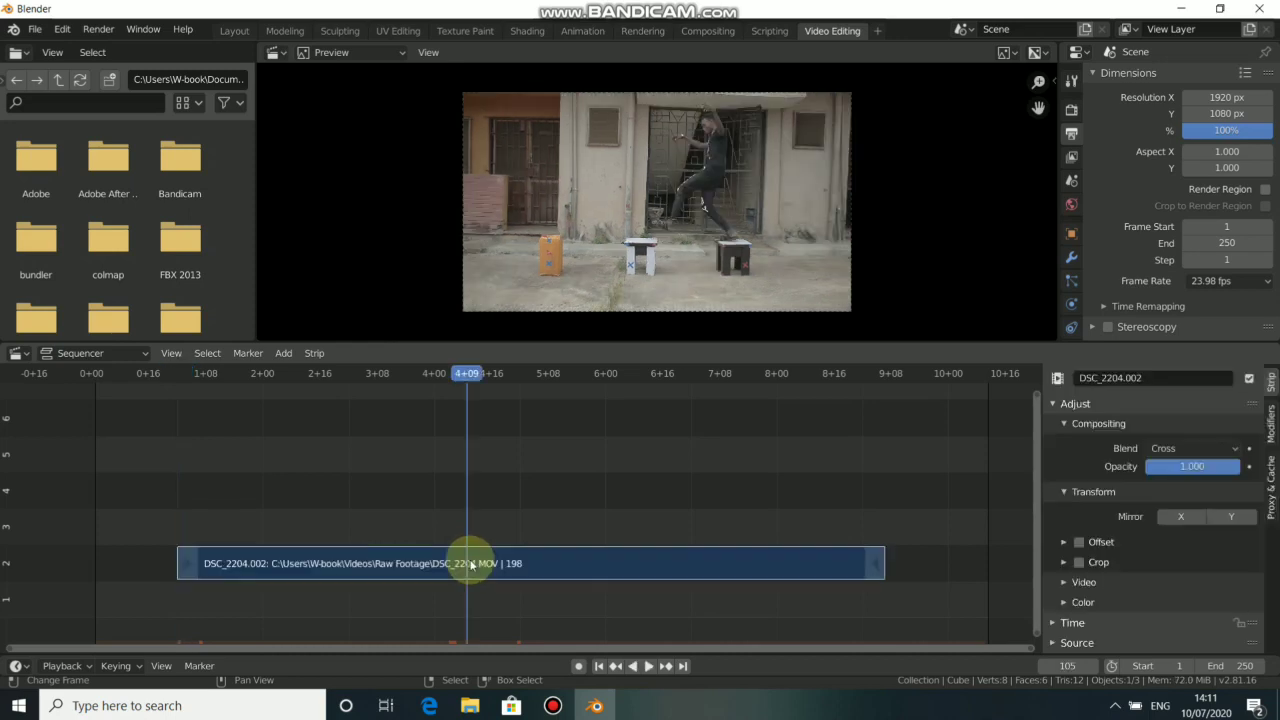
key(g)
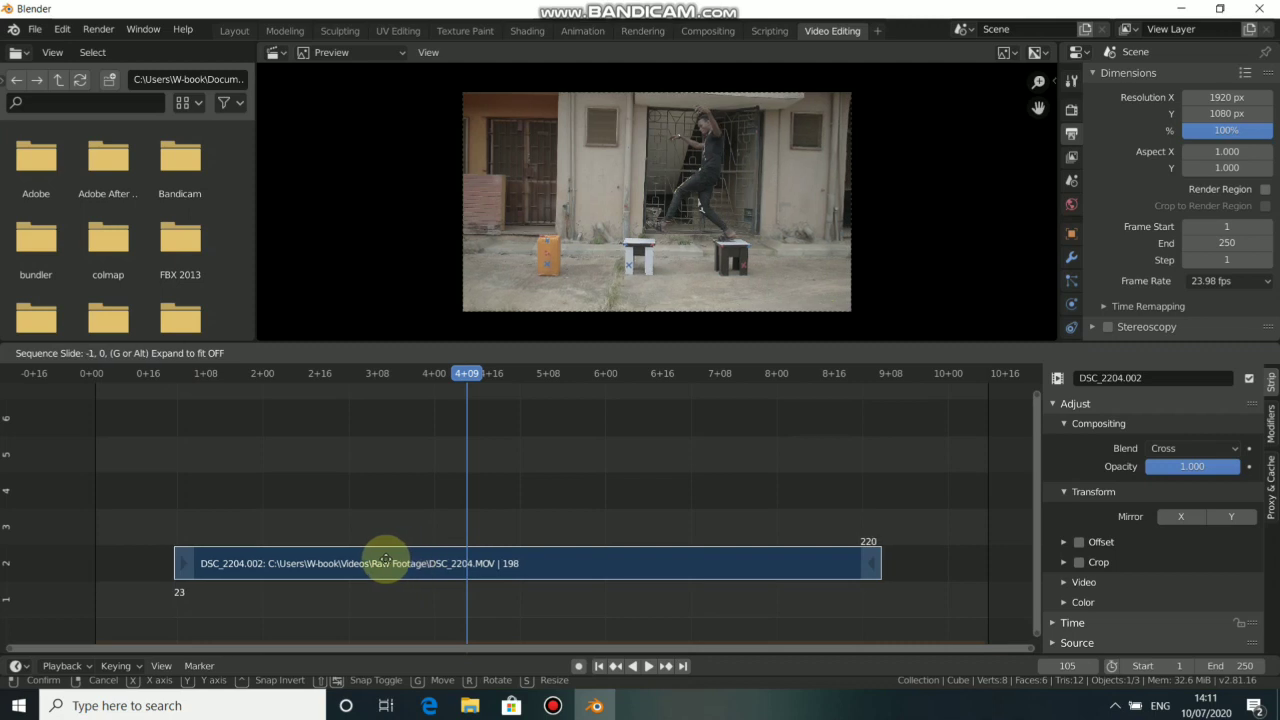
click(331, 563)
click(100, 379)
key(space)
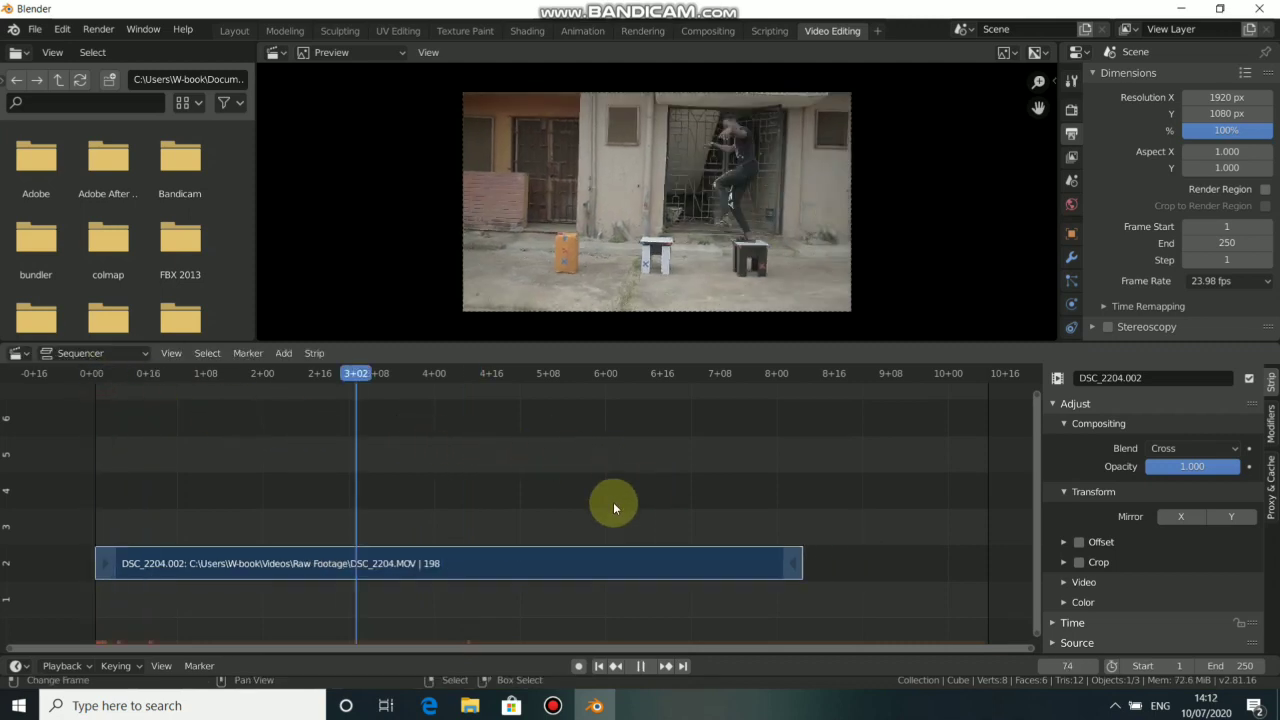
Step: Scrub to frame 169 and change the scene end frame from 250 to 169
key(space)
click(613, 410)
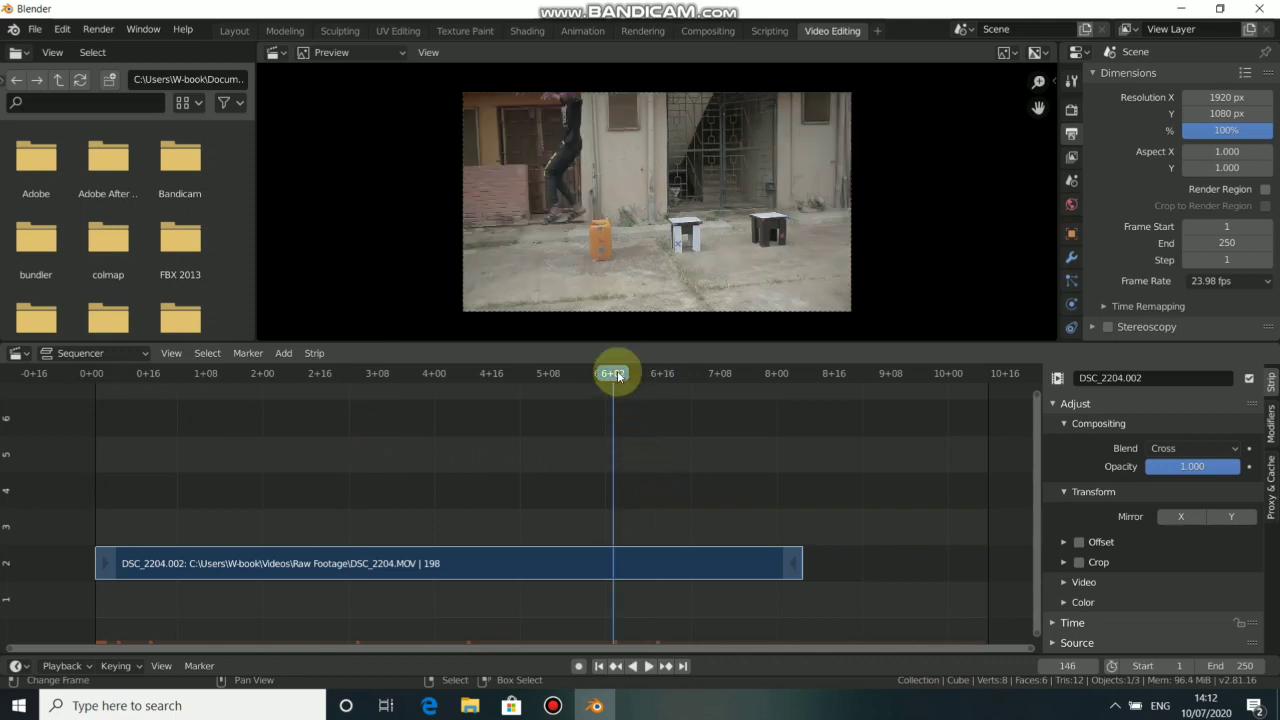
drag(618, 376, 652, 388)
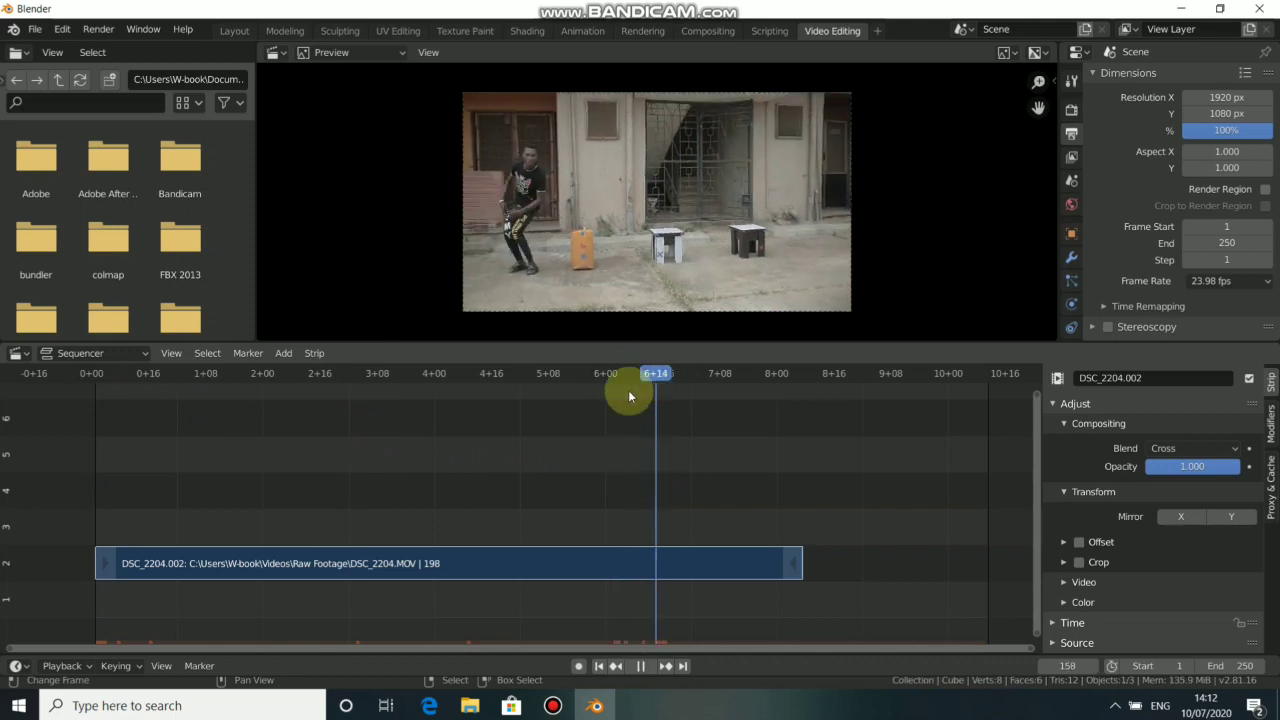
key(Left)
key(Left)
key(Left)
key(Left)
key(Left)
key(Left)
key(Left)
key(Left)
key(Left)
key(Left)
key(Left)
key(Left)
key(Left)
key(Left)
key(Left)
key(Left)
key(Left)
key(Left)
key(Left)
key(Left)
click(695, 421)
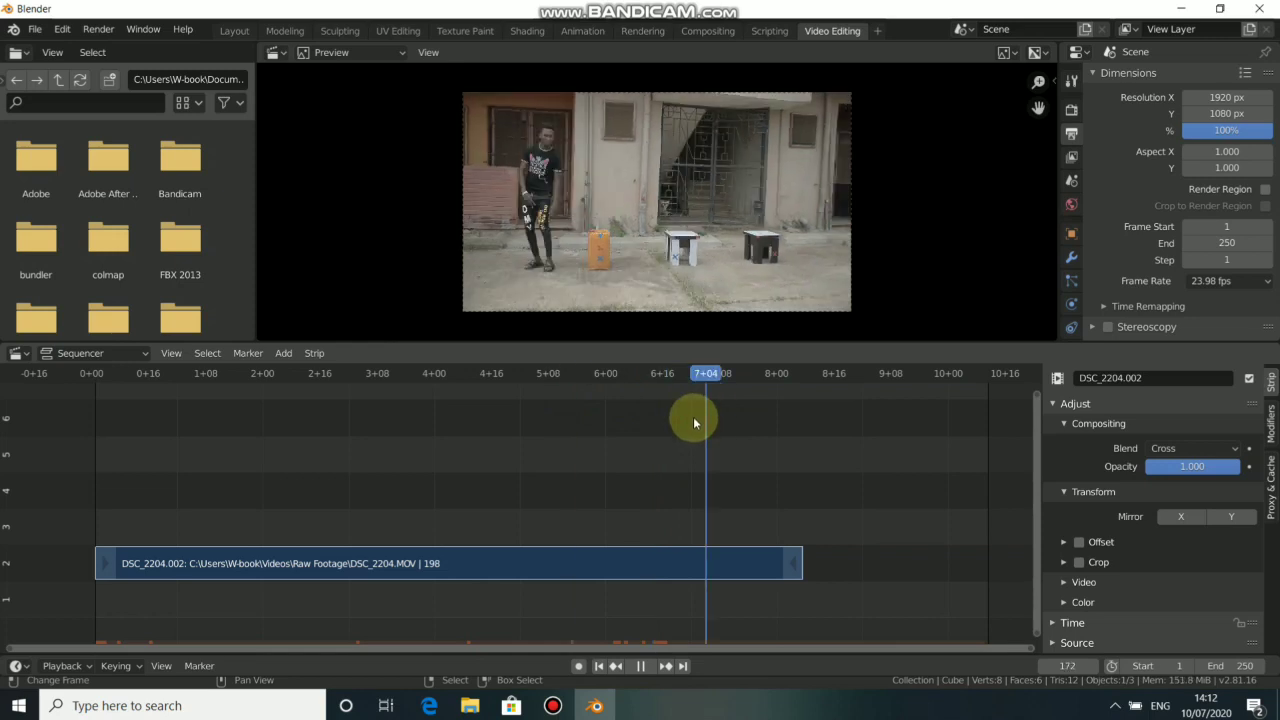
click(693, 421)
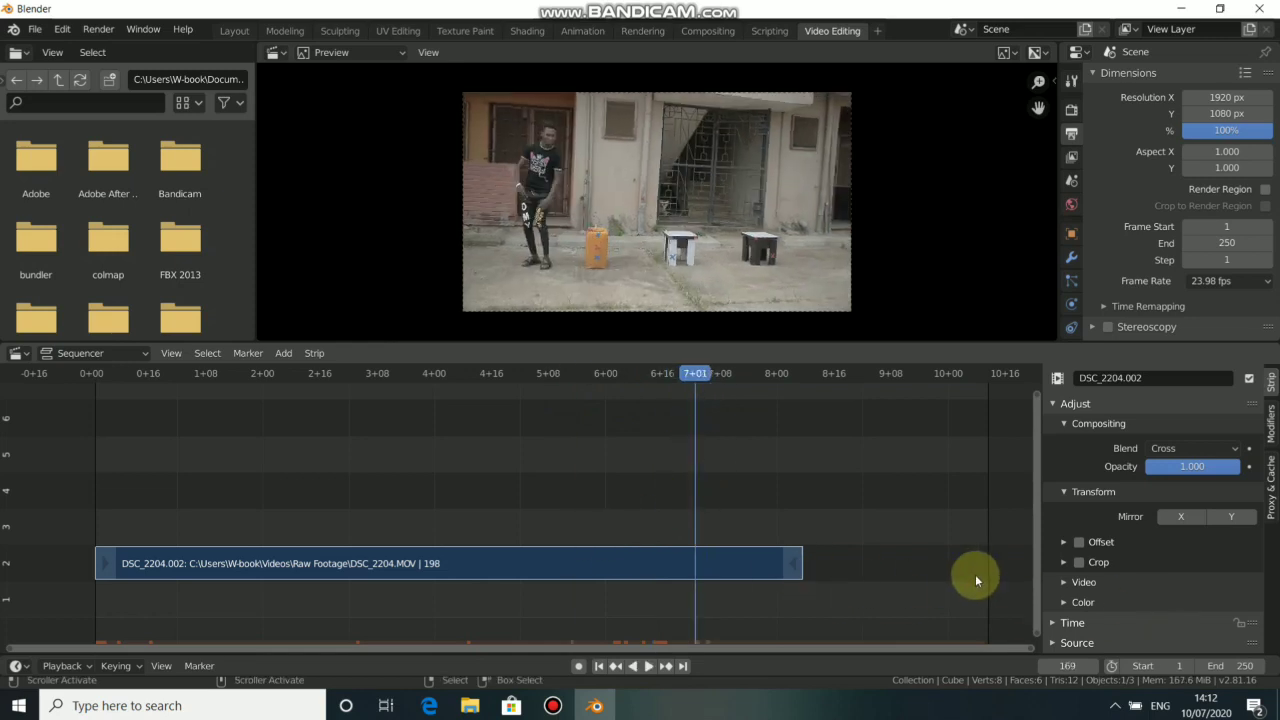
drag(1240, 667, 1150, 667)
click(1244, 663)
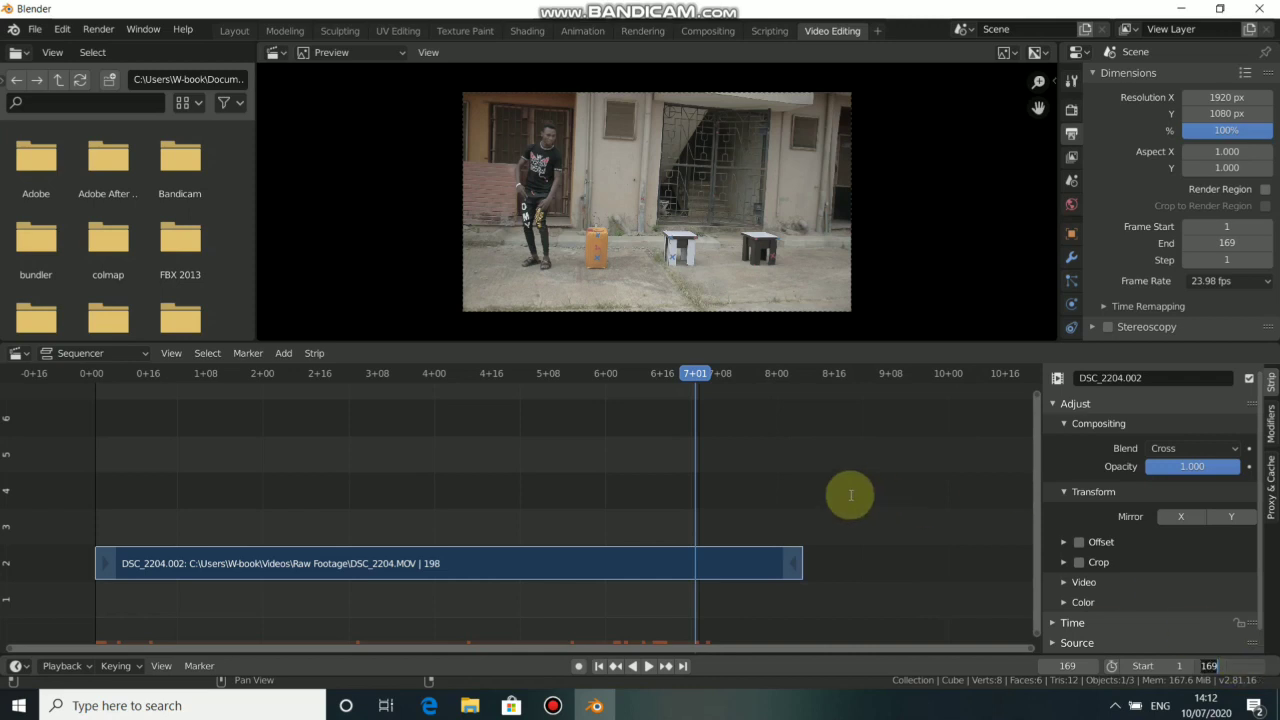
click(812, 542)
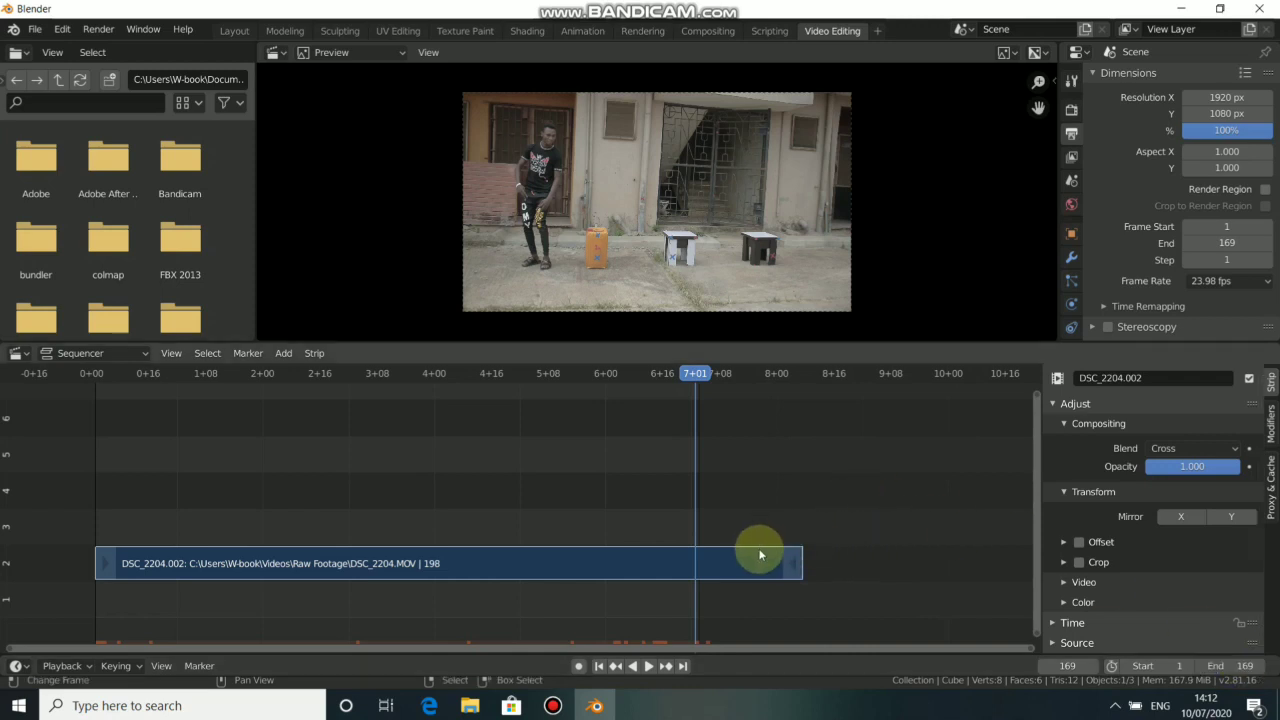
Step: Set the render output path from /tmp to the new sequences folder under Videos
scroll(586, 528, up, 1)
ctrl+scroll(350, 565, up, 3)
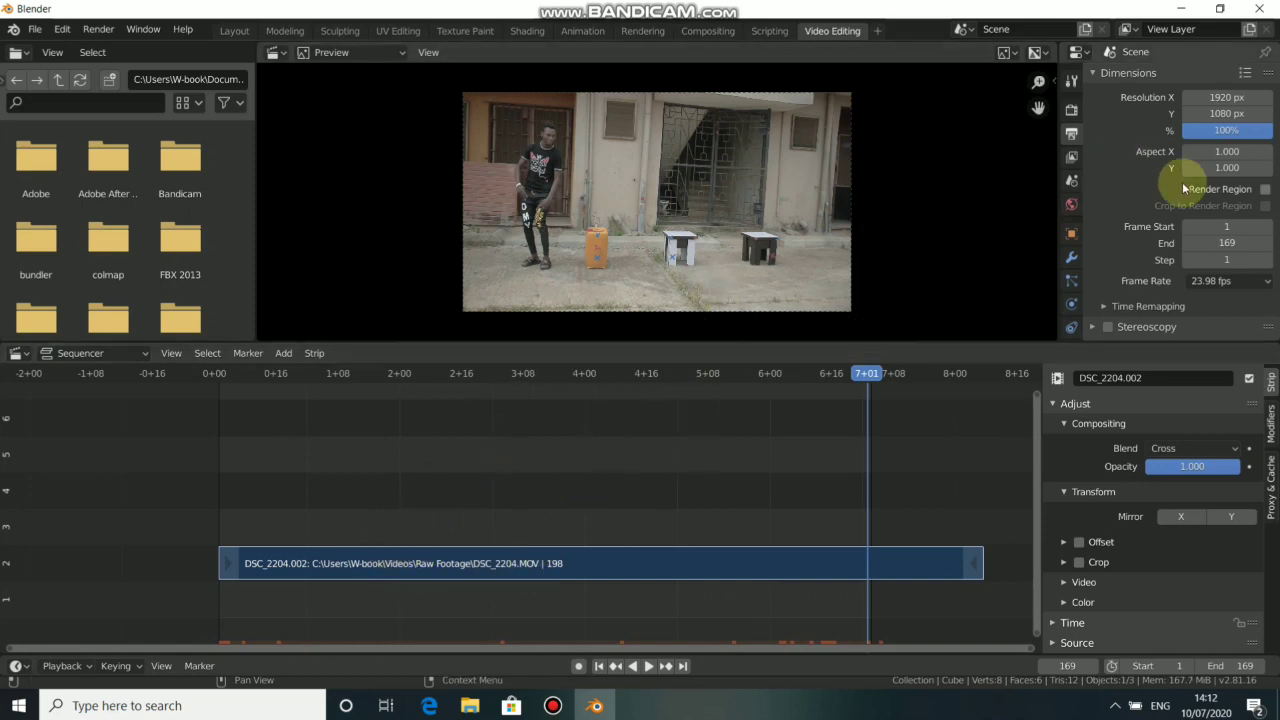
scroll(1185, 188, down, 3)
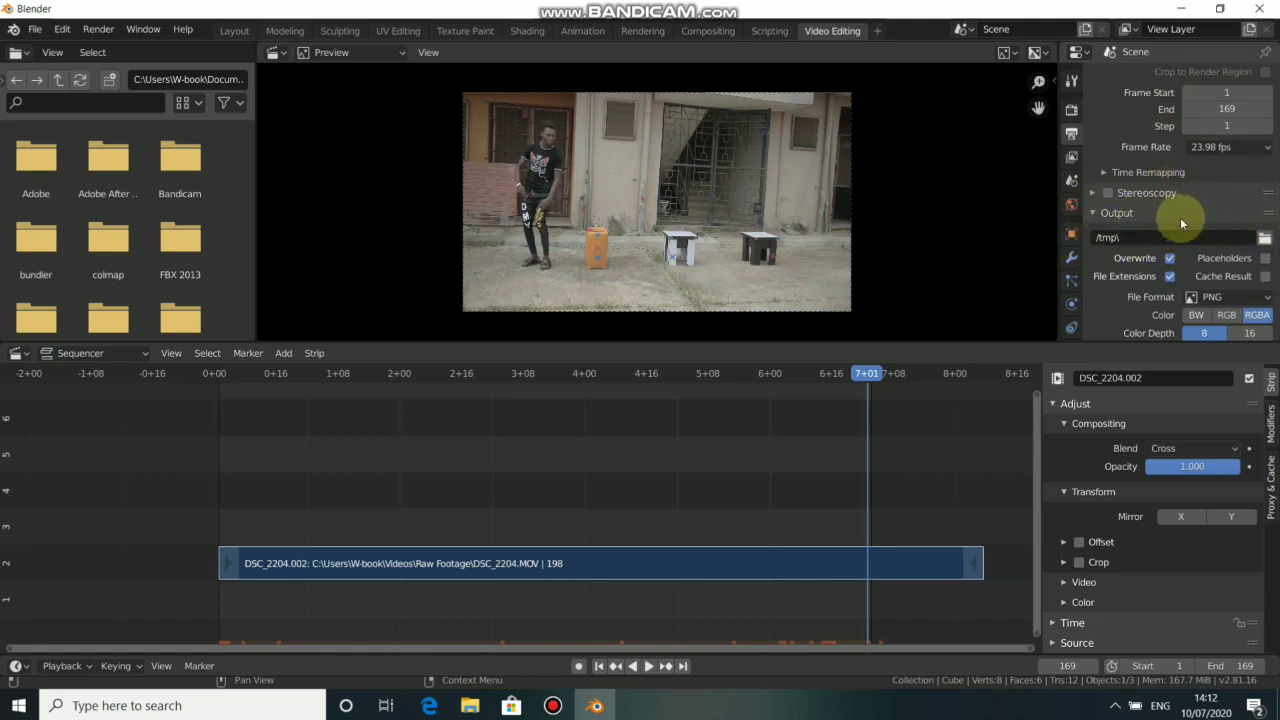
click(1265, 237)
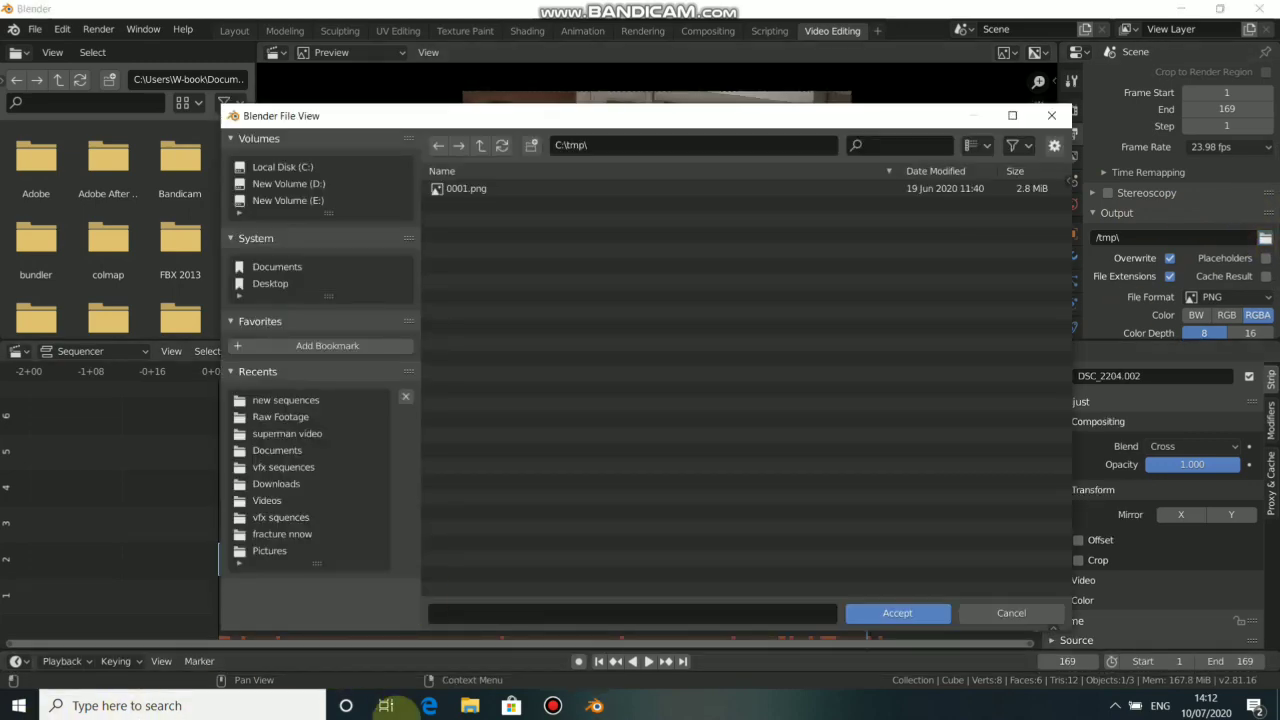
click(470, 705)
click(249, 229)
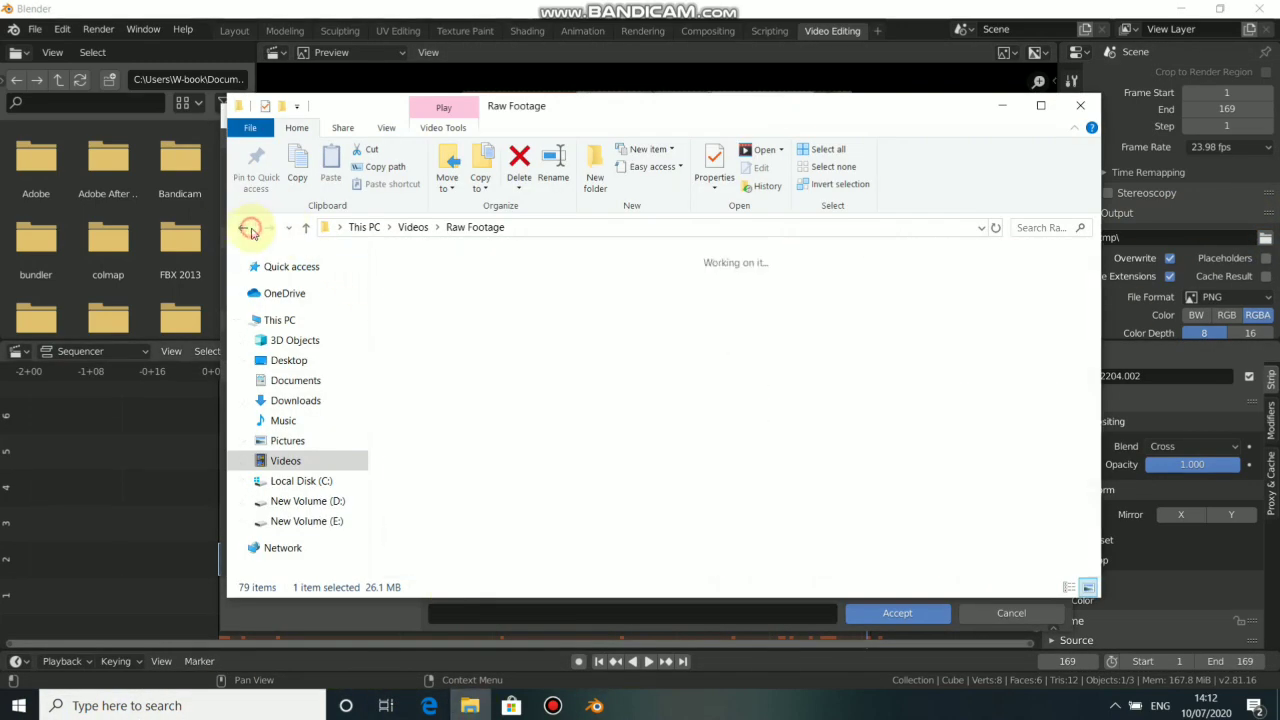
click(932, 285)
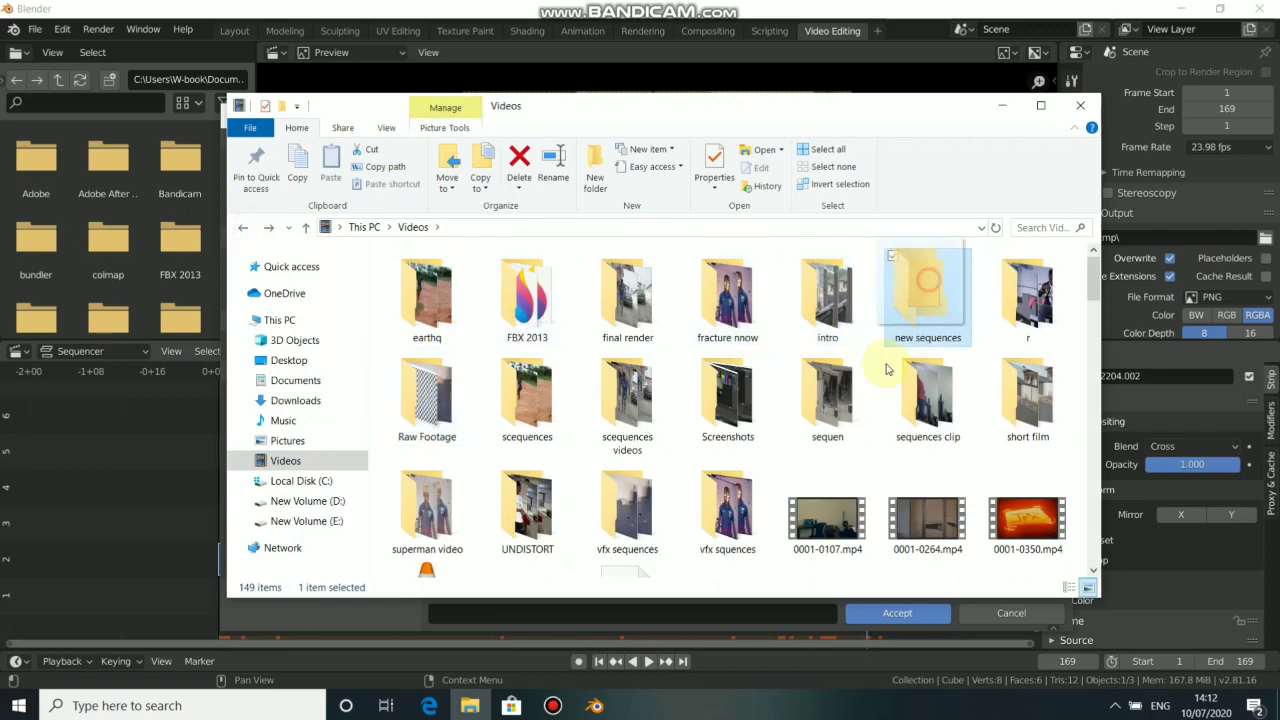
drag(885, 370, 876, 617)
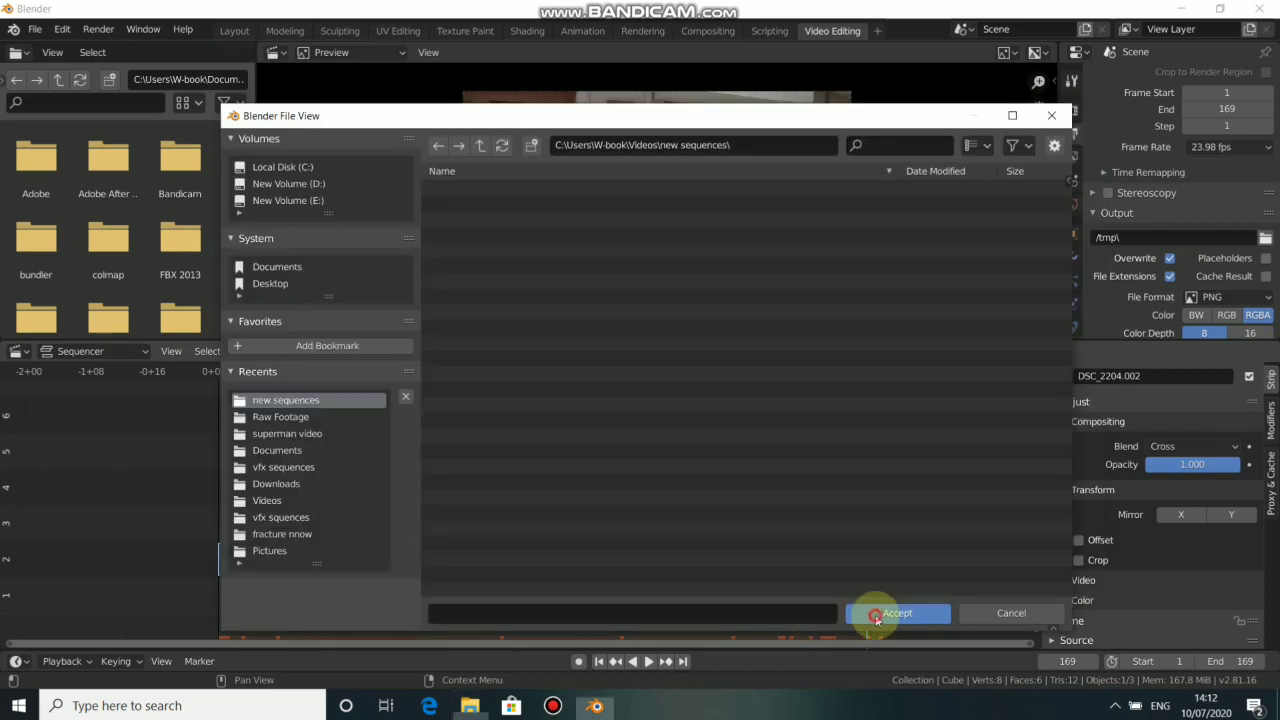
click(876, 617)
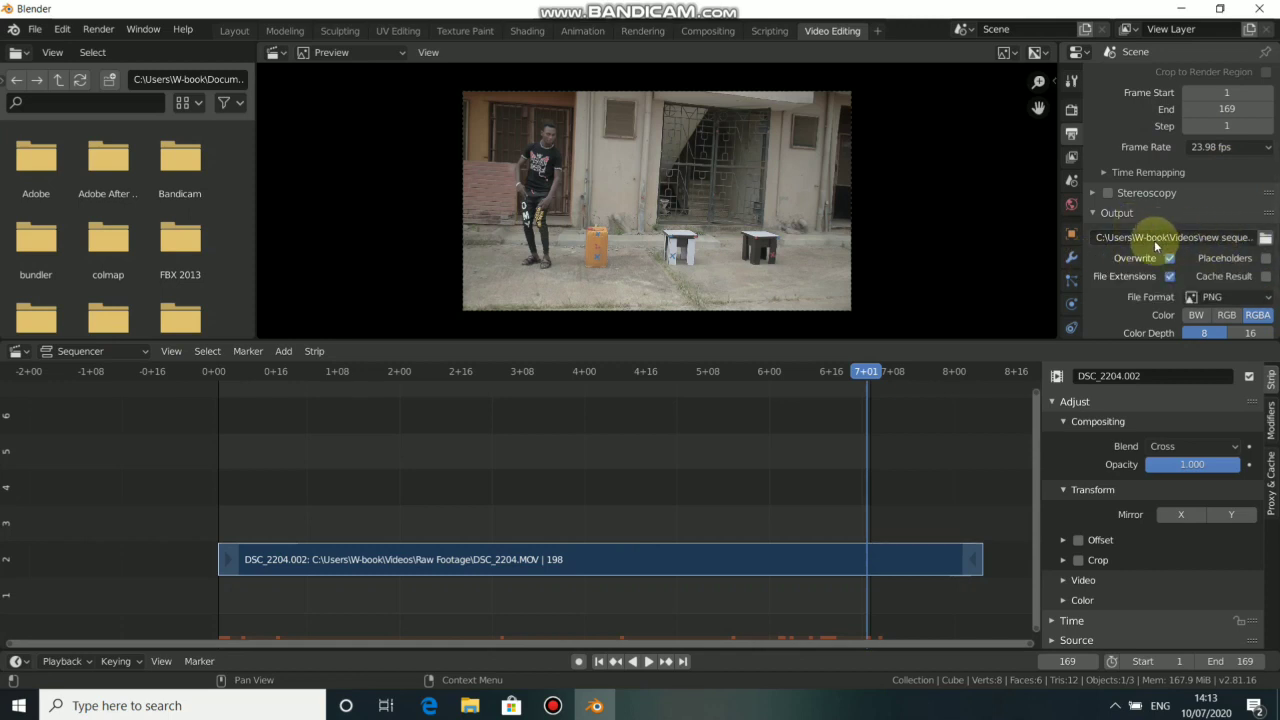
Step: Check the PNG RGBA output settings, then open the Render menu
scroll(1188, 300, down, 2)
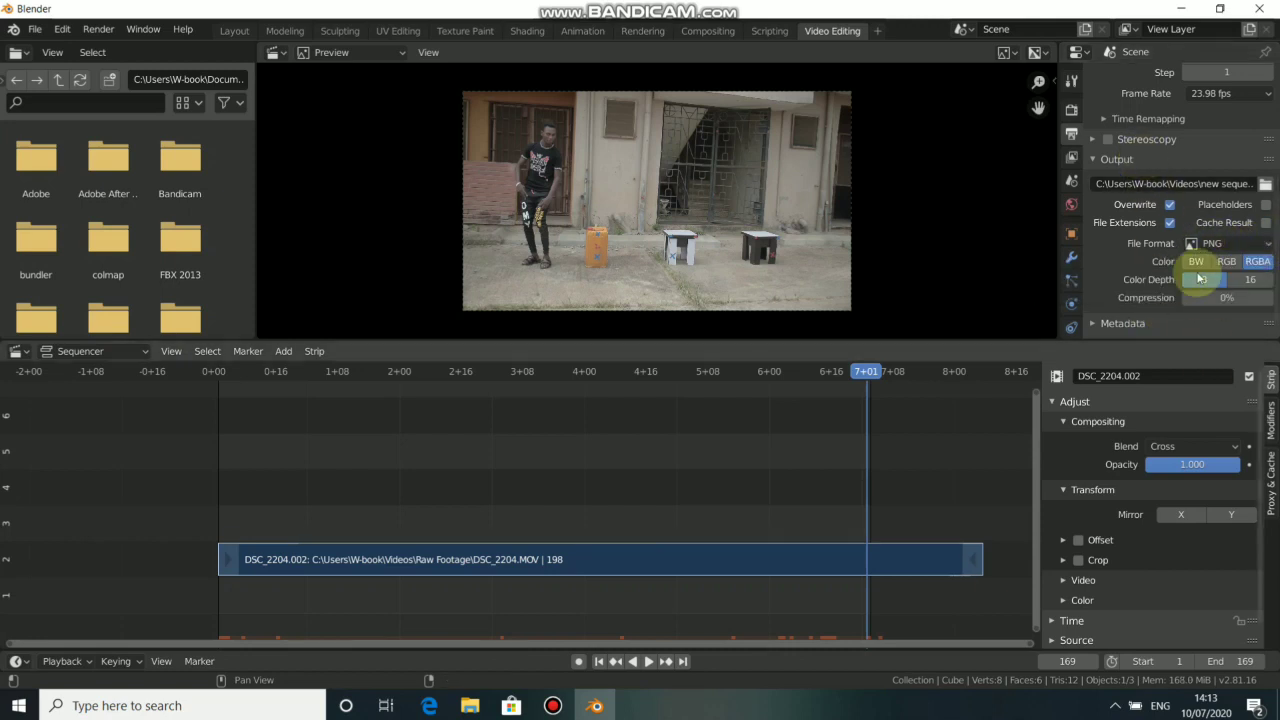
scroll(1112, 281, down, 1)
scroll(1109, 278, up, 2)
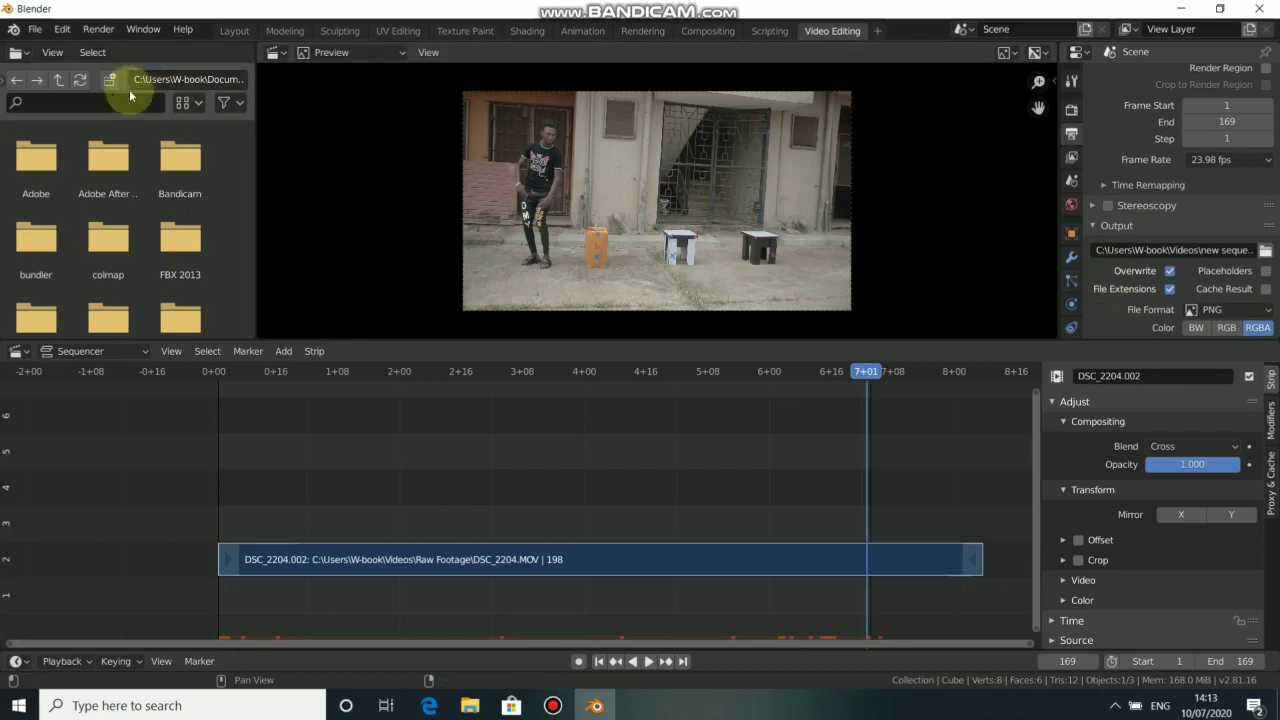
click(99, 32)
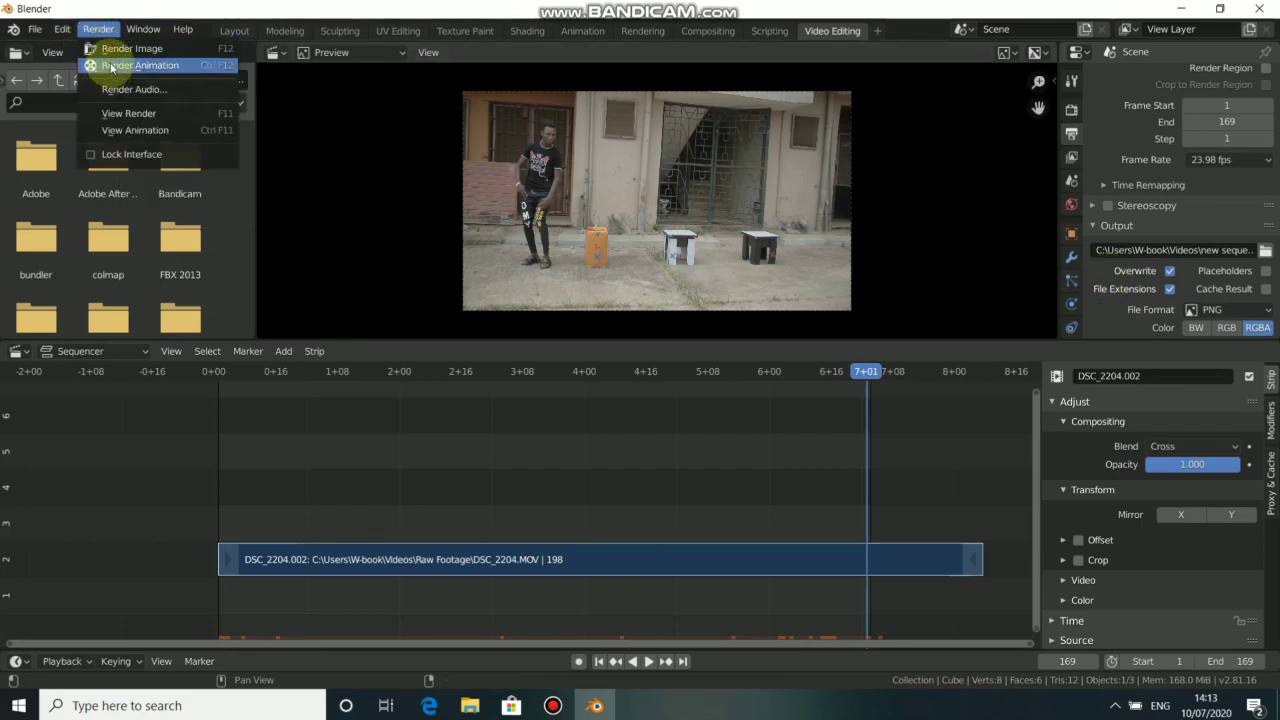
Step: Start Render Animation for all 169 frames and bring up the Videos folder in File Explorer
click(112, 66)
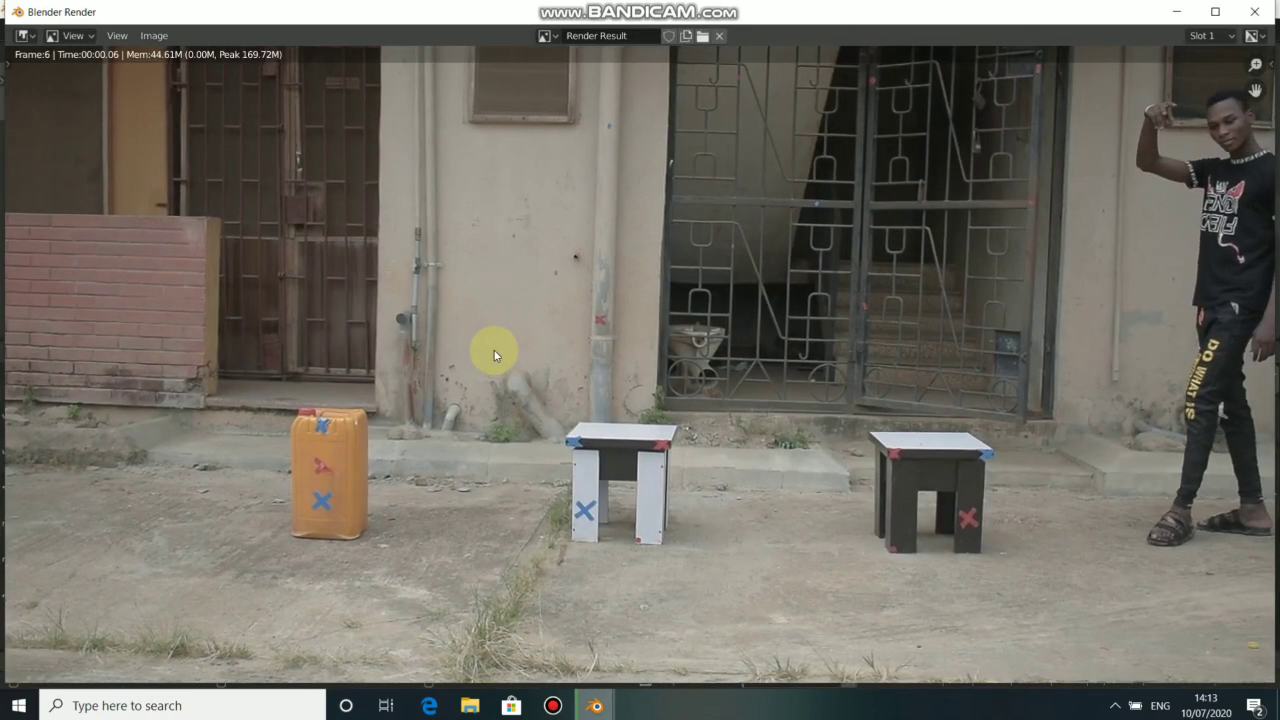
scroll(494, 350, down, 3)
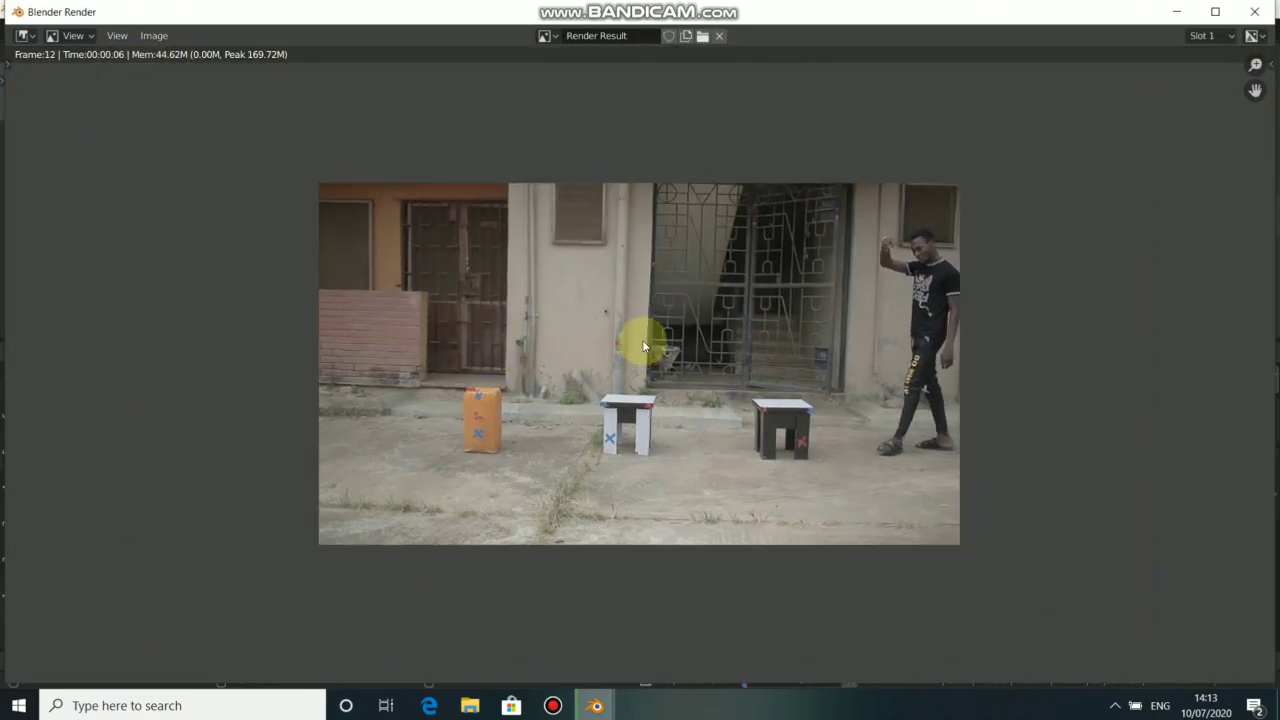
scroll(646, 346, up, 1)
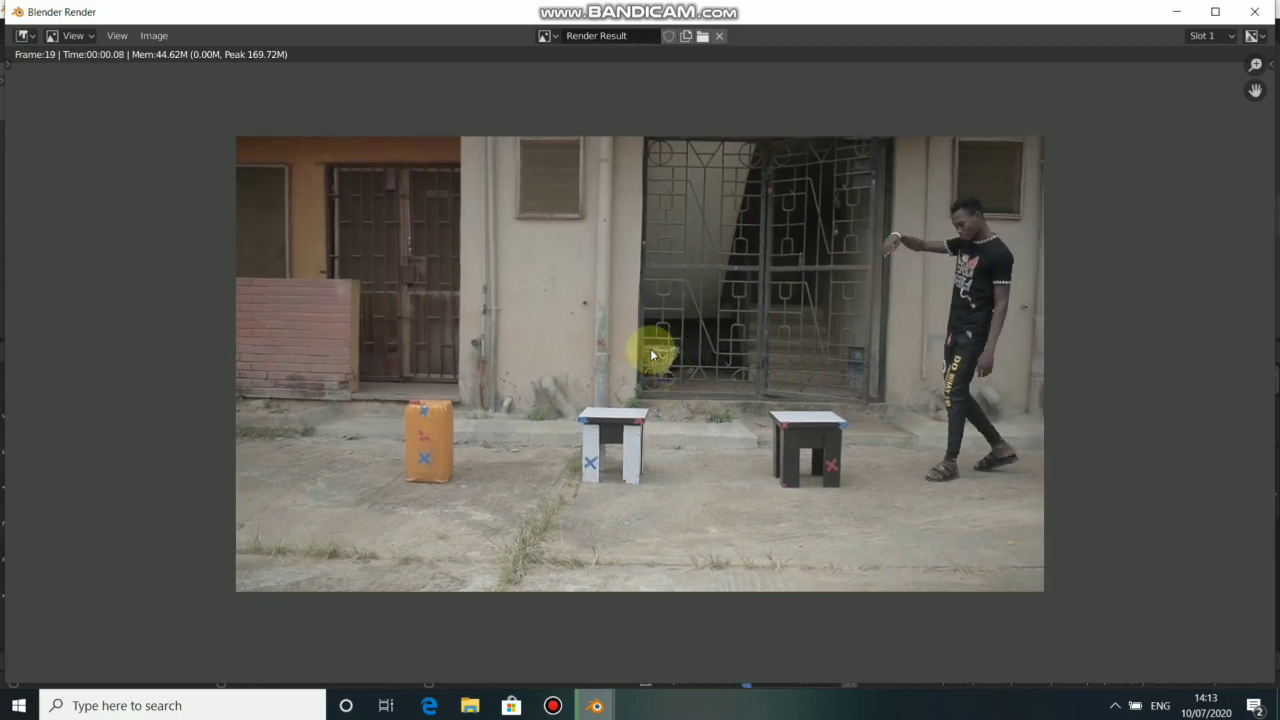
click(470, 705)
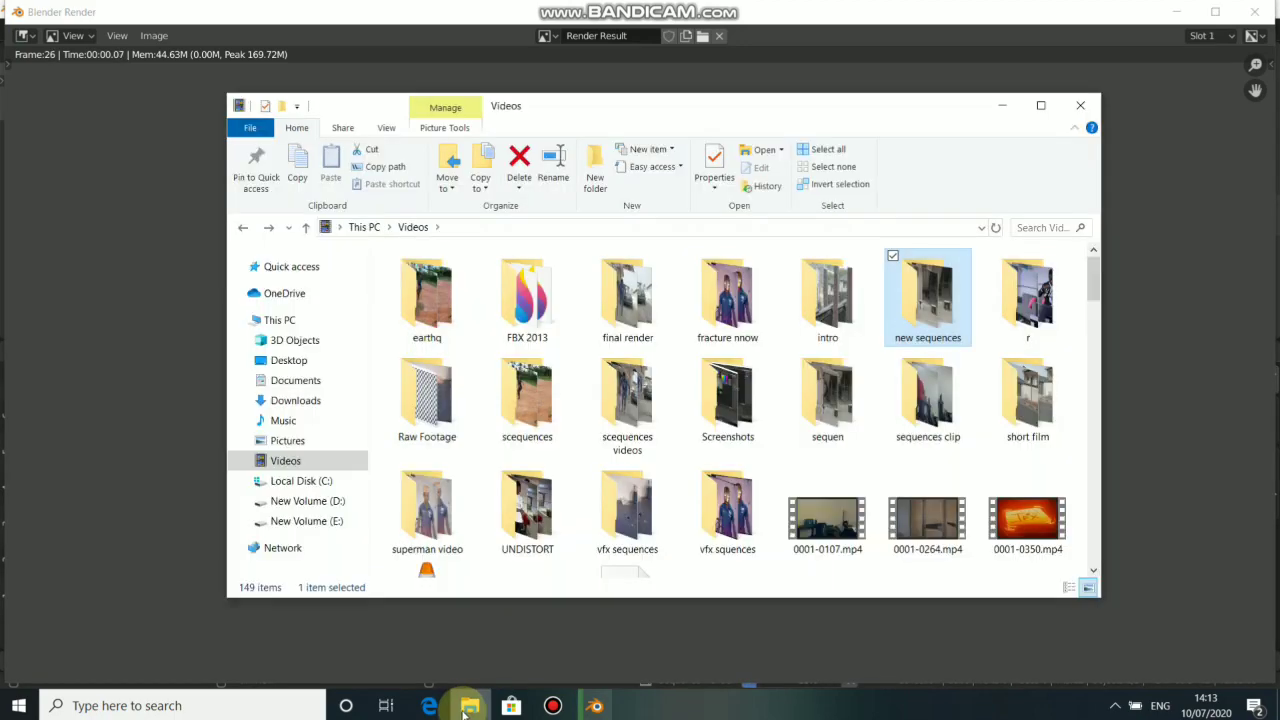
Step: Browse the numbered PNG frames in new sequences, then bring the Blender Render window forward
double_click(926, 318)
scroll(677, 515, down, 1)
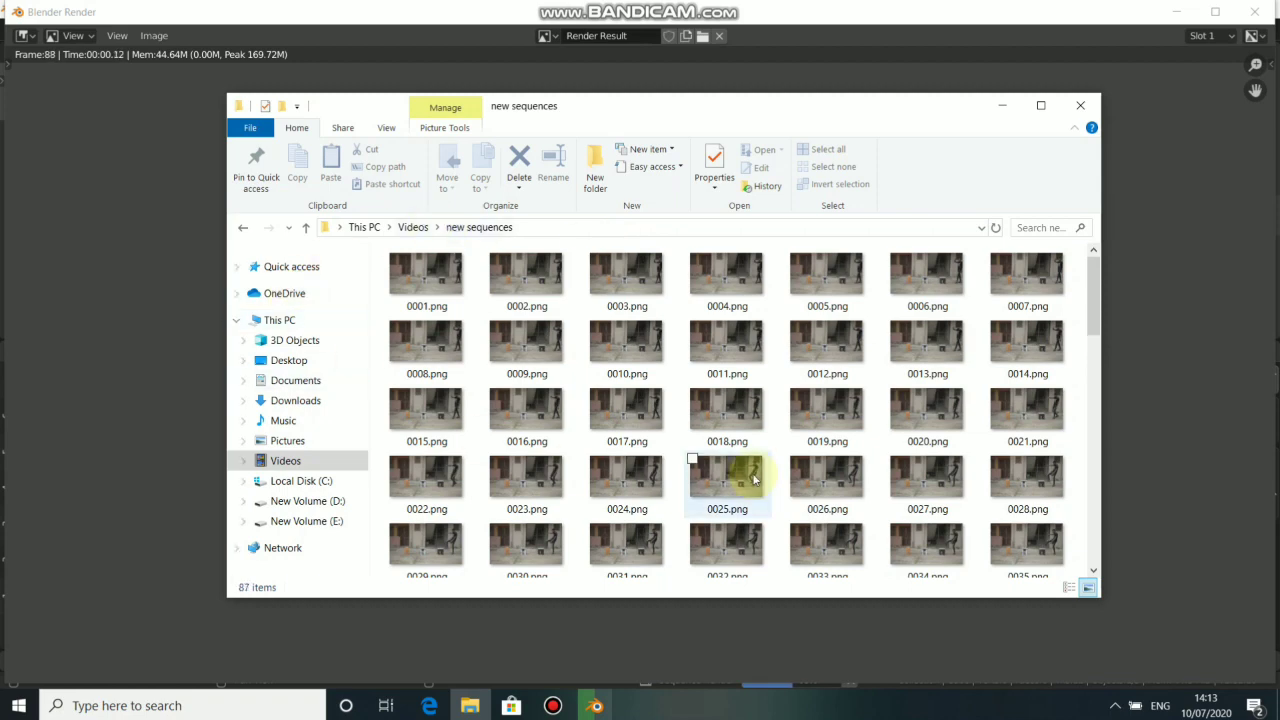
scroll(700, 466, down, 5)
scroll(690, 464, up, 2)
scroll(670, 458, down, 1)
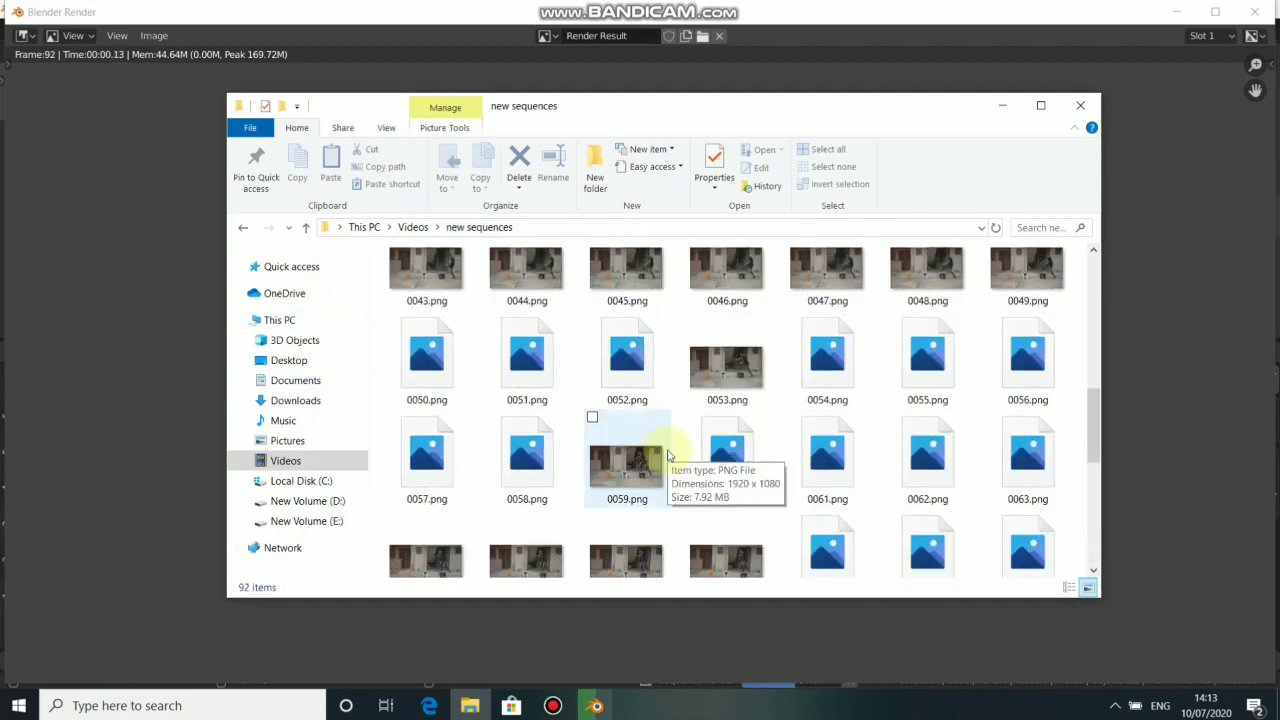
click(1156, 364)
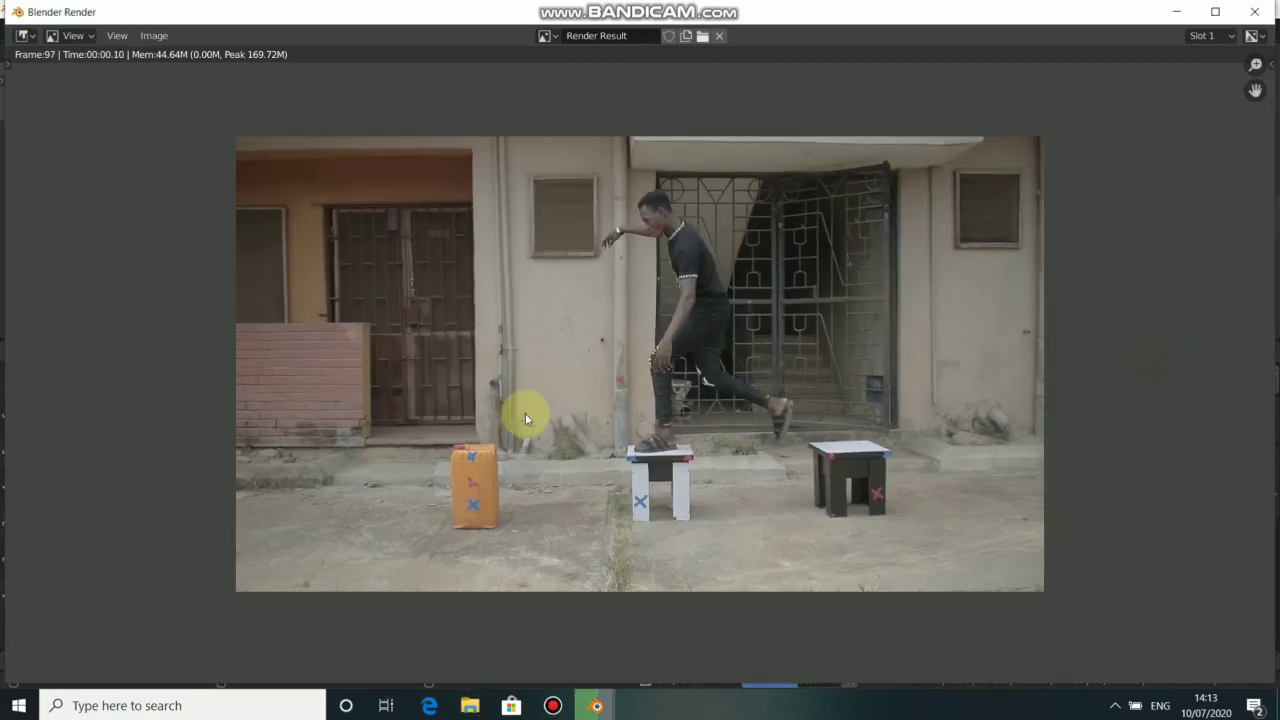